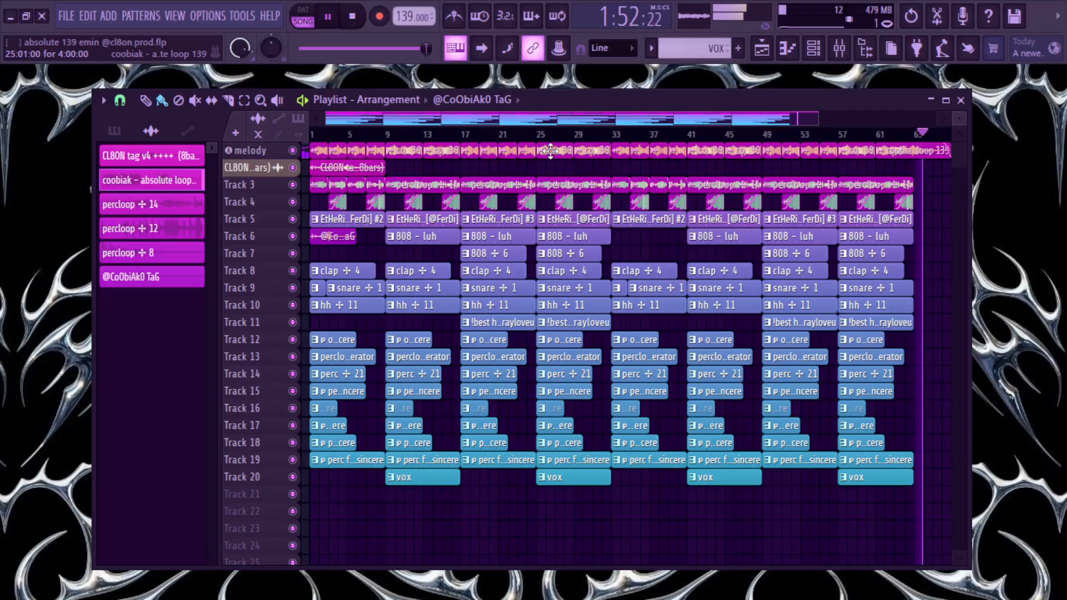
Stop playback and locate the melody clip's source file in the browser, previewing coobiak - absolute loop 139.
key(space)
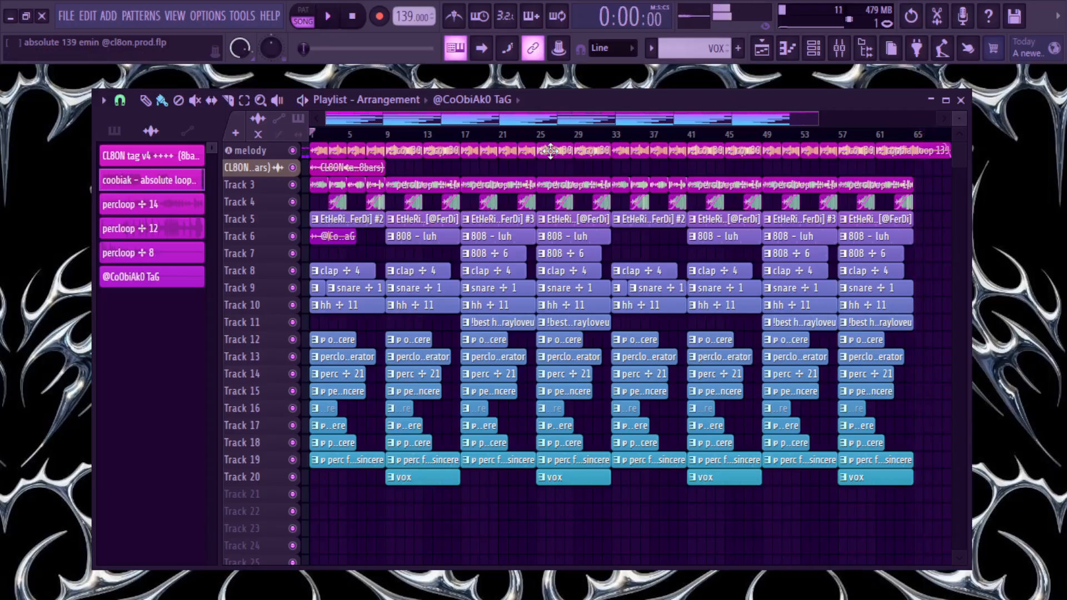
double_click(598, 145)
click(865, 48)
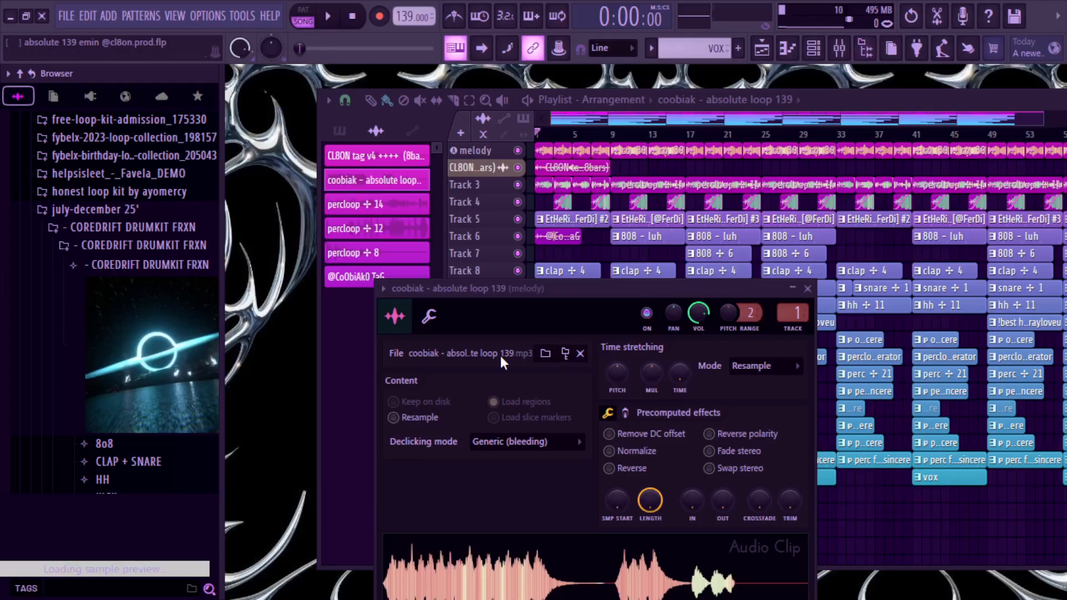
click(565, 354)
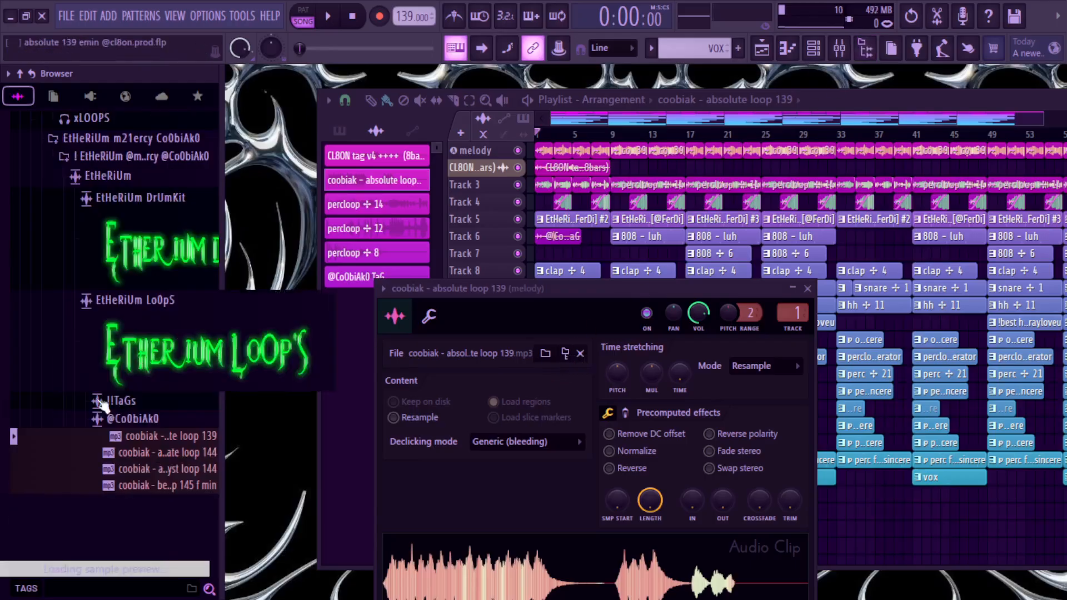
drag(133, 437, 141, 443)
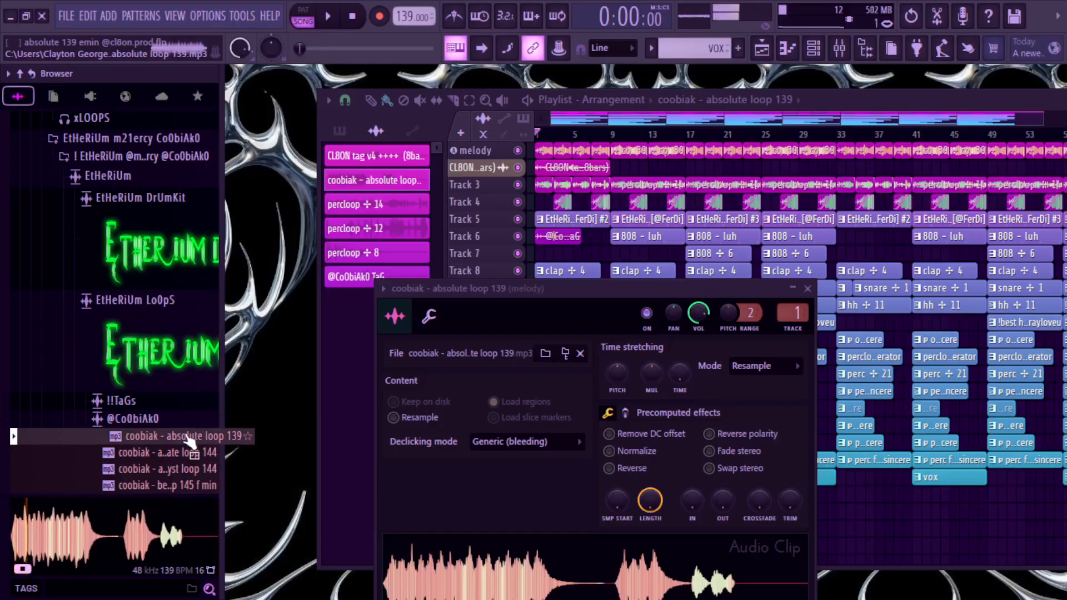
Examine the Fruity Parametric EQ 2 curve on the melody mixer track and return to the playlist.
click(839, 48)
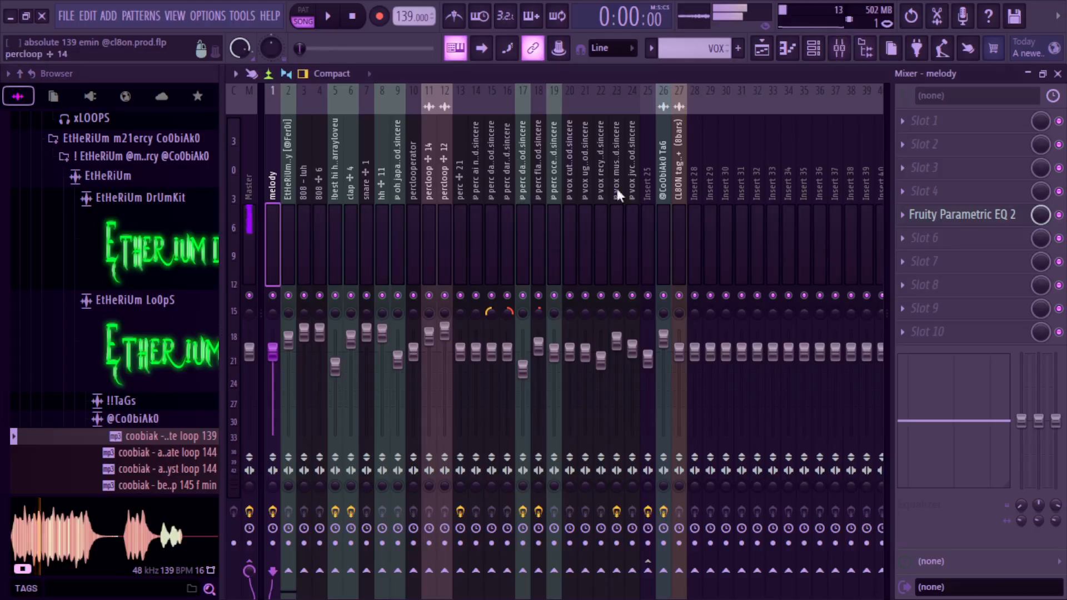
click(961, 214)
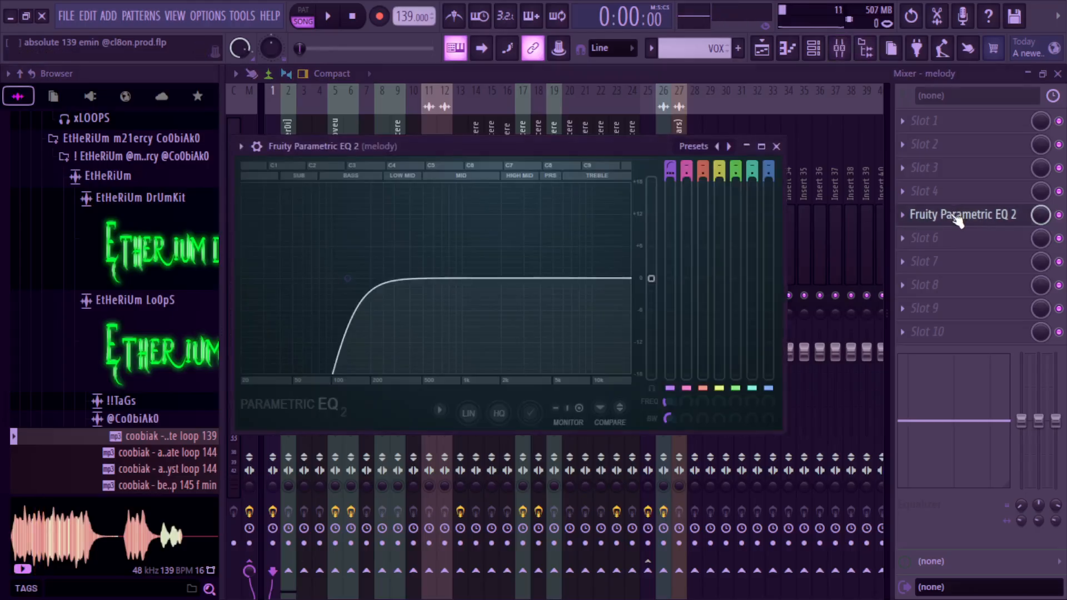
click(762, 48)
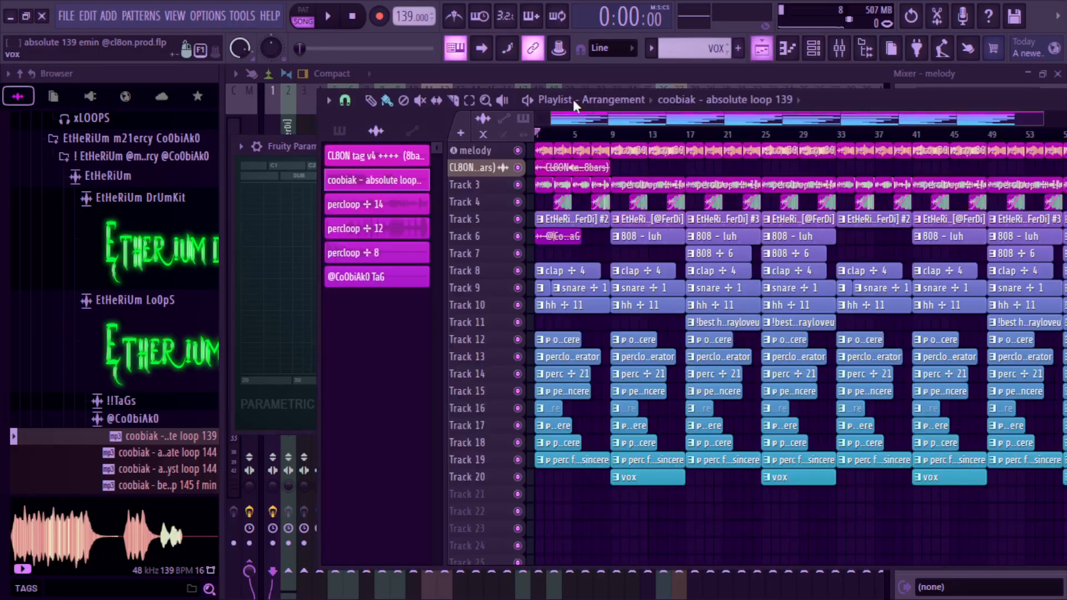
Solo the melody track in the playlist, maximize the playlist and briefly play the opening bars.
right_click(518, 150)
key(space)
double_click(840, 96)
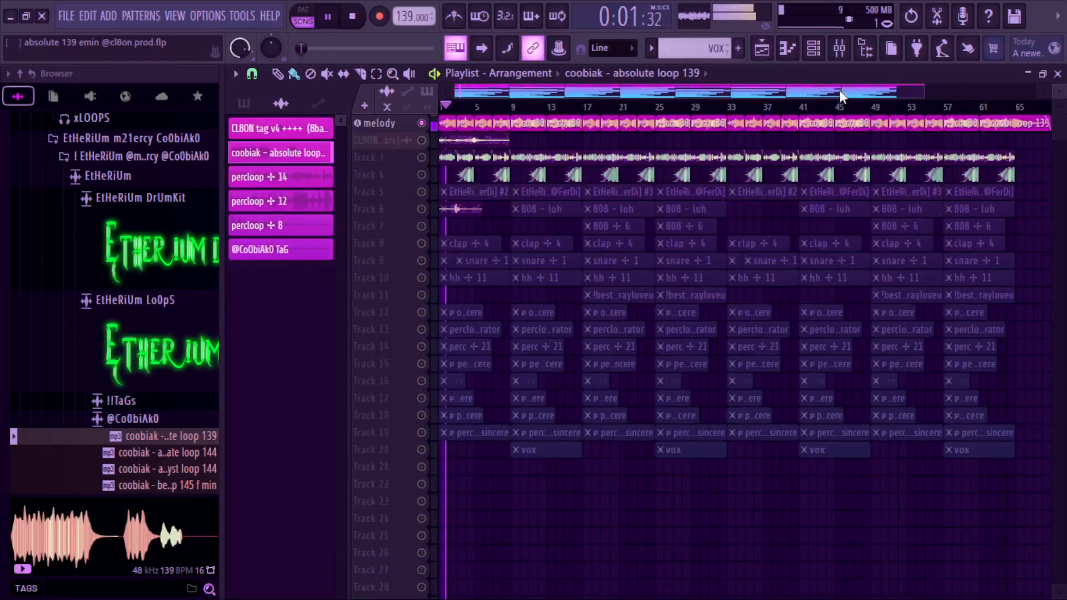
scroll(922, 95, up, 6)
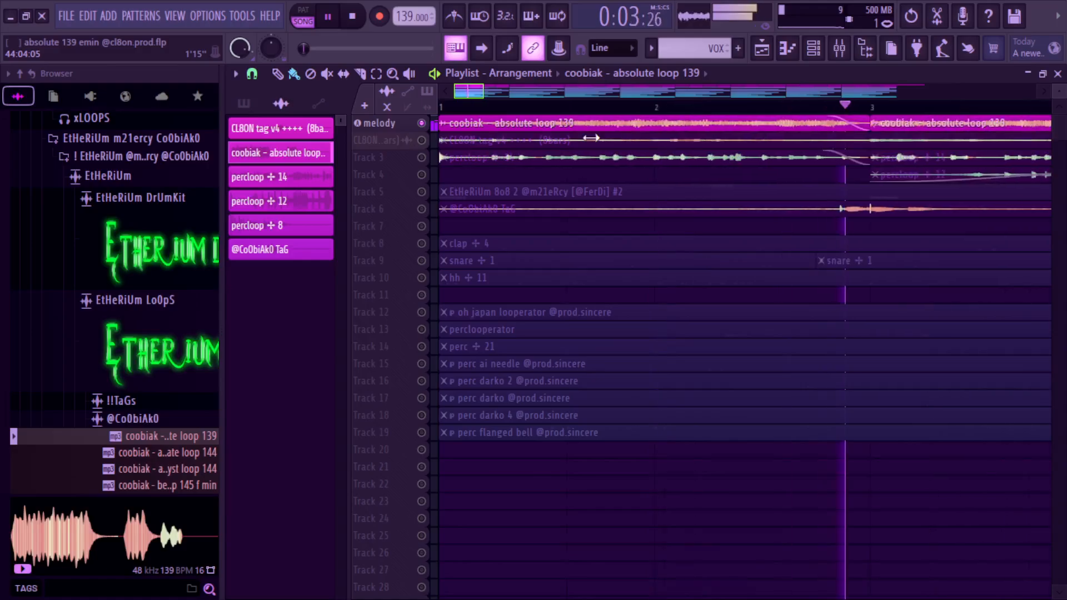
scroll(639, 99, up, 2)
key(space)
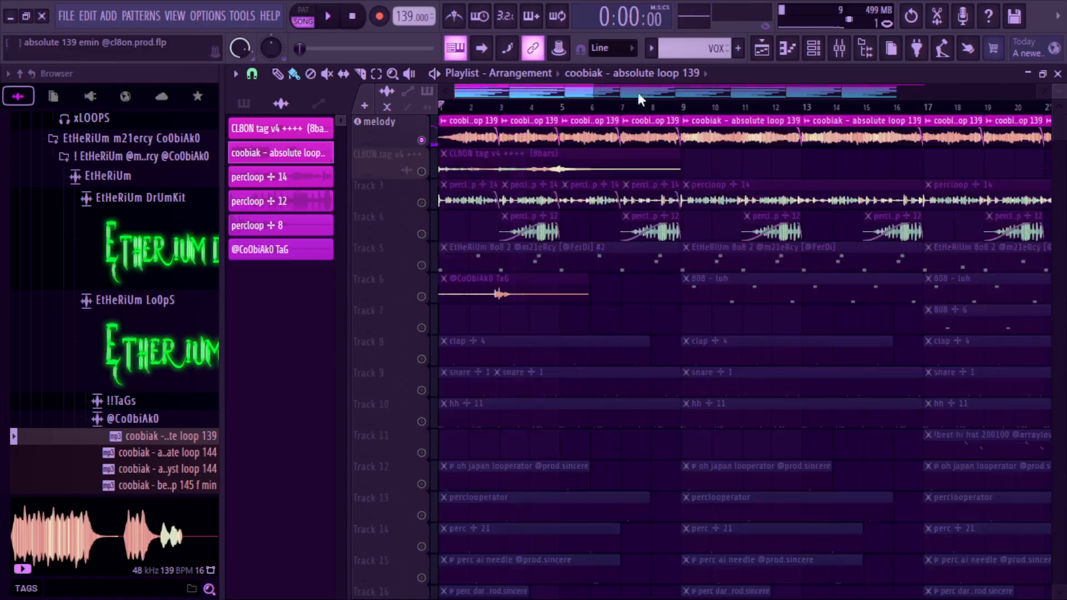
scroll(591, 91, up, 2)
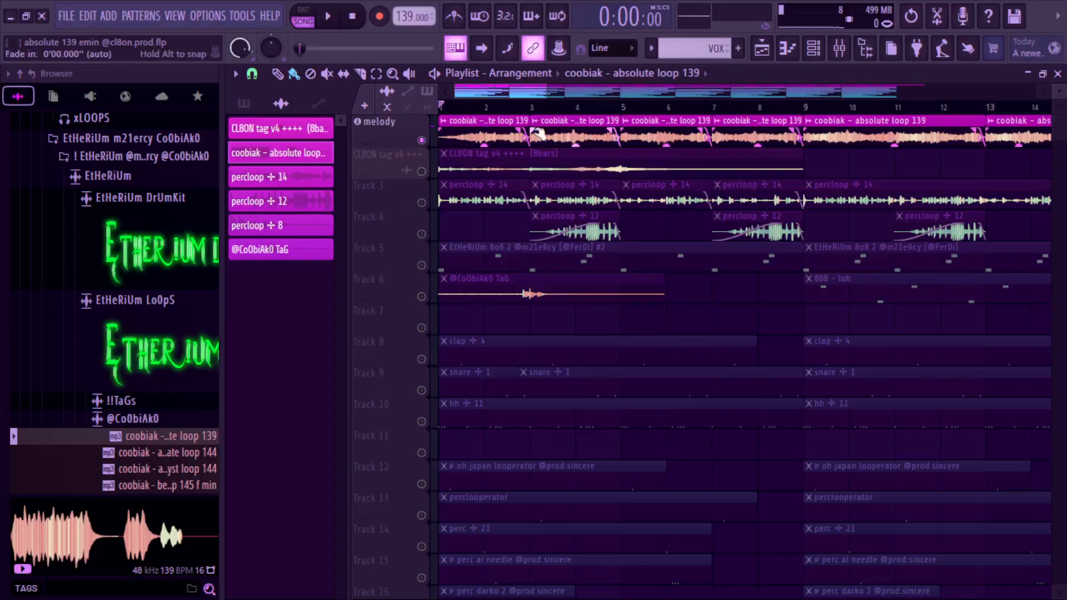
Play the soloed melody while examining its Fruity Parametric EQ 2 in the mixer, and stop playback back in the playlist.
key(space)
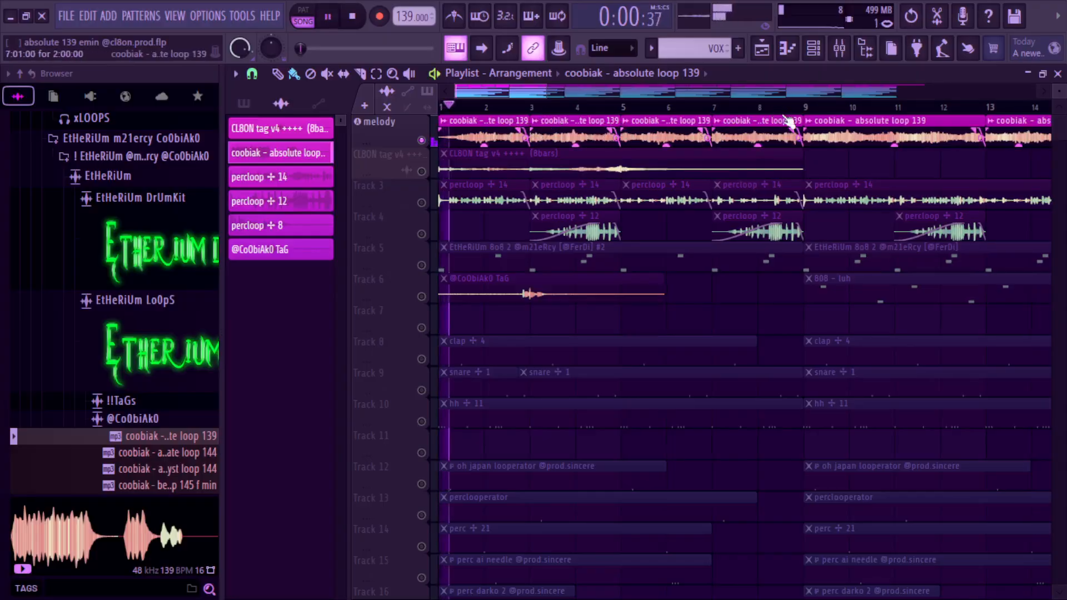
click(840, 51)
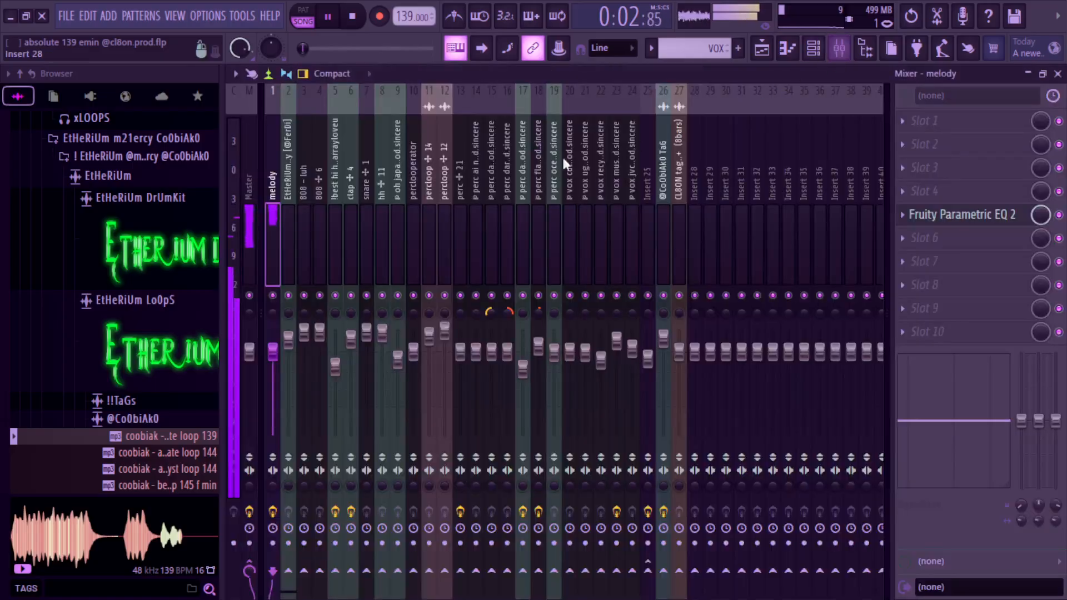
click(942, 215)
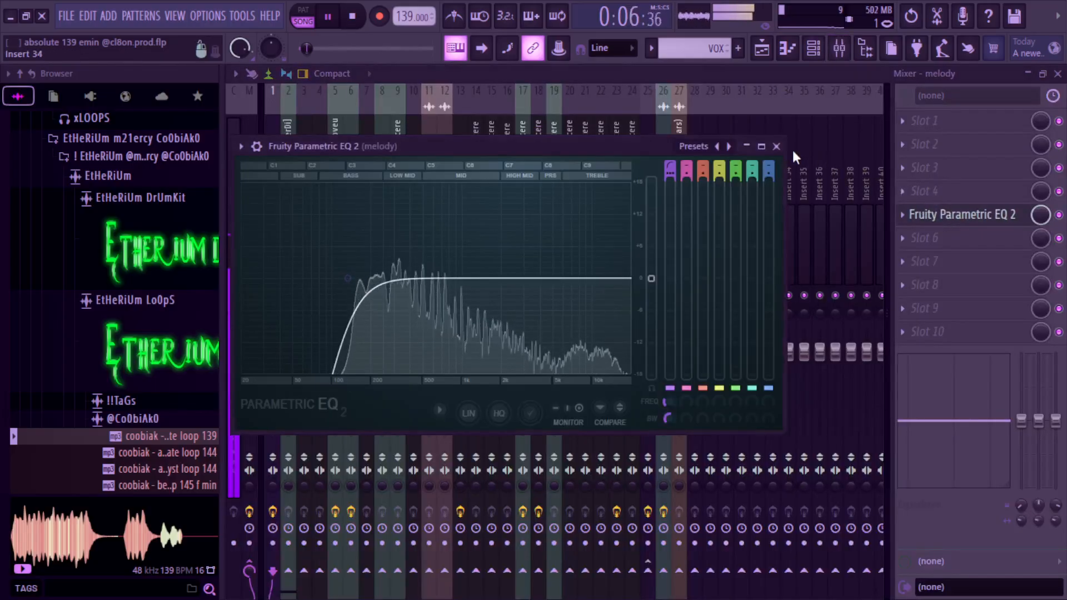
click(776, 146)
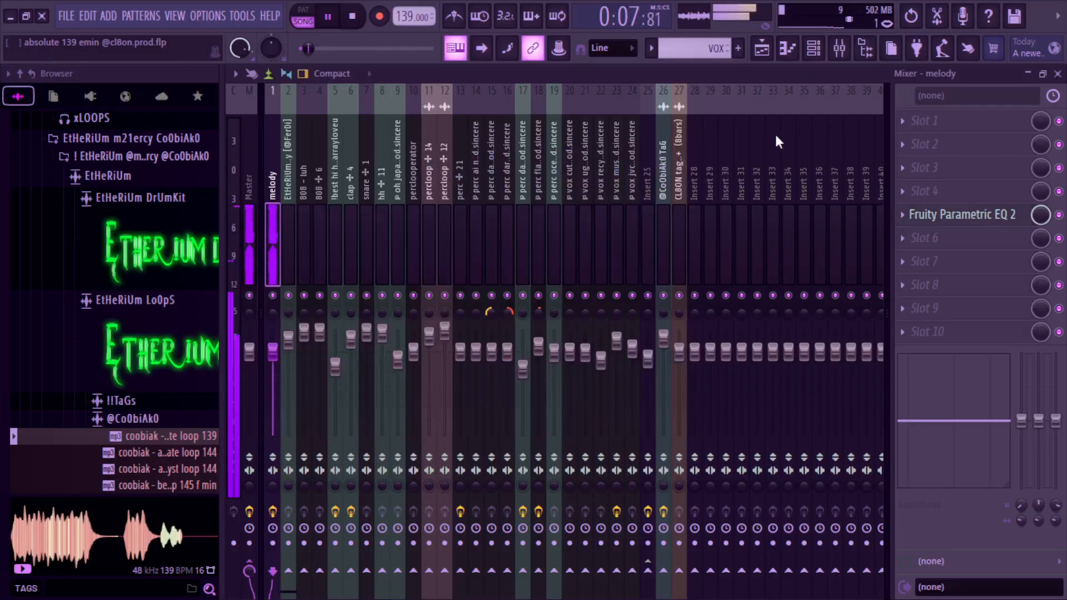
click(763, 51)
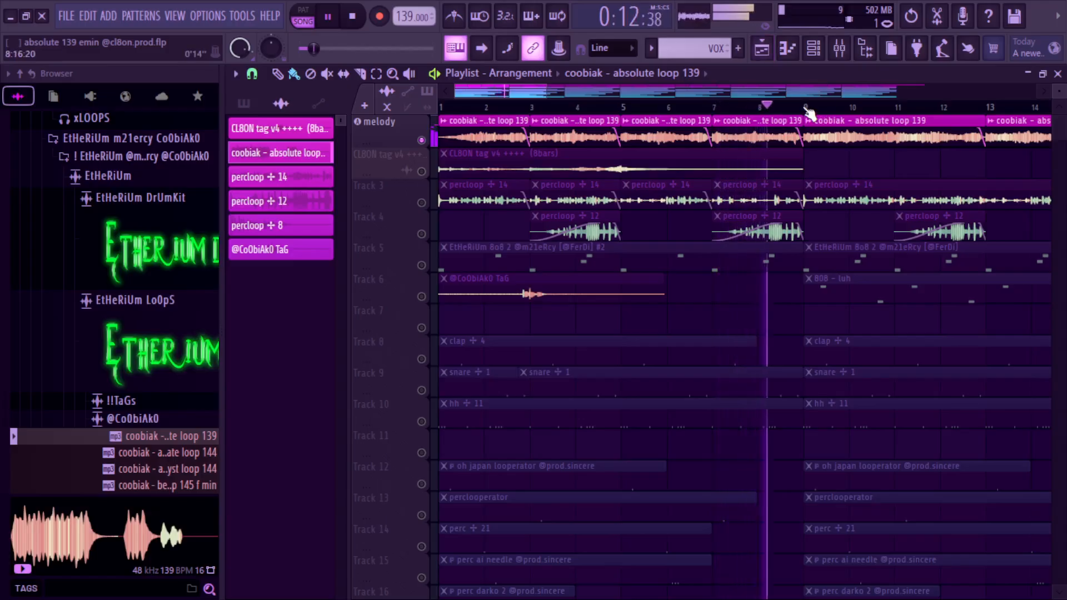
key(space)
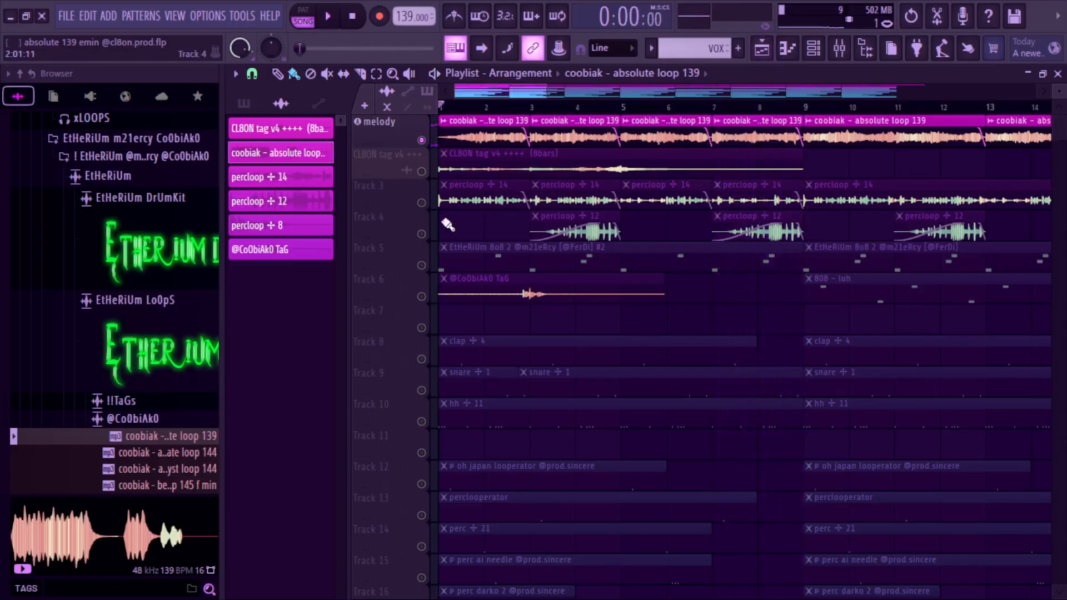
Solo Track 3, open the percloop ÷ 14 clip's settings and play the loop briefly.
double_click(468, 194)
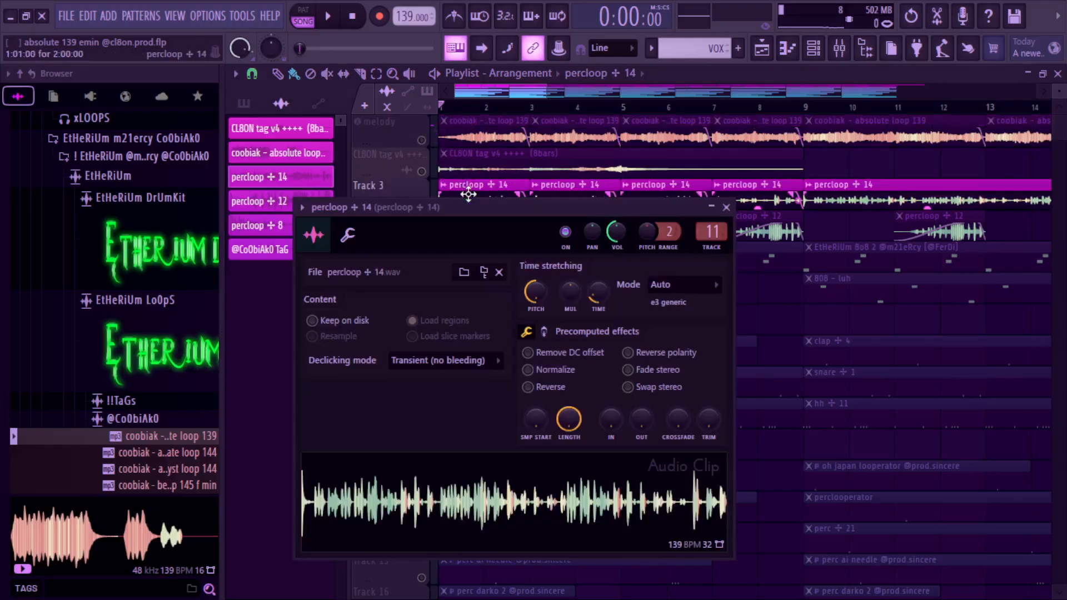
key(space)
drag(482, 206, 519, 256)
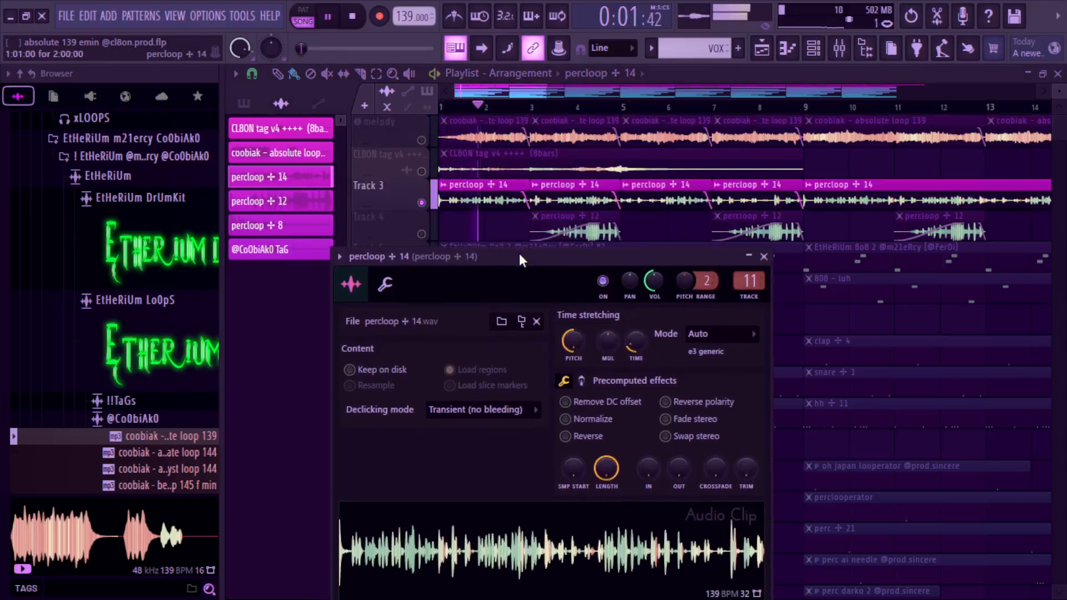
key(space)
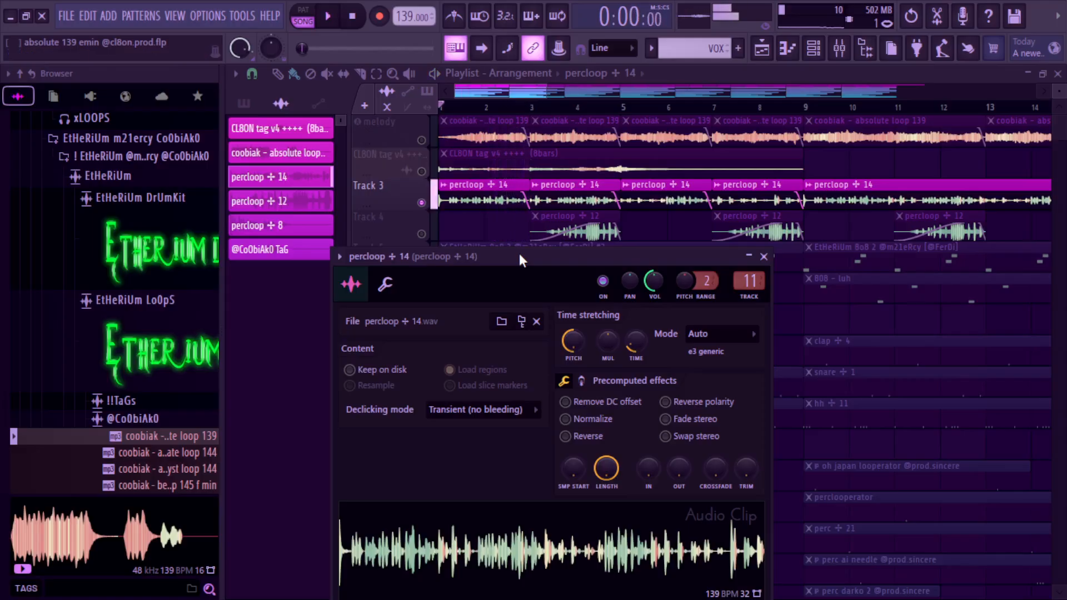
Try resetting the time-stretching pitch of the percloop ÷ 14 clip and undo the reset.
right_click(569, 334)
click(595, 339)
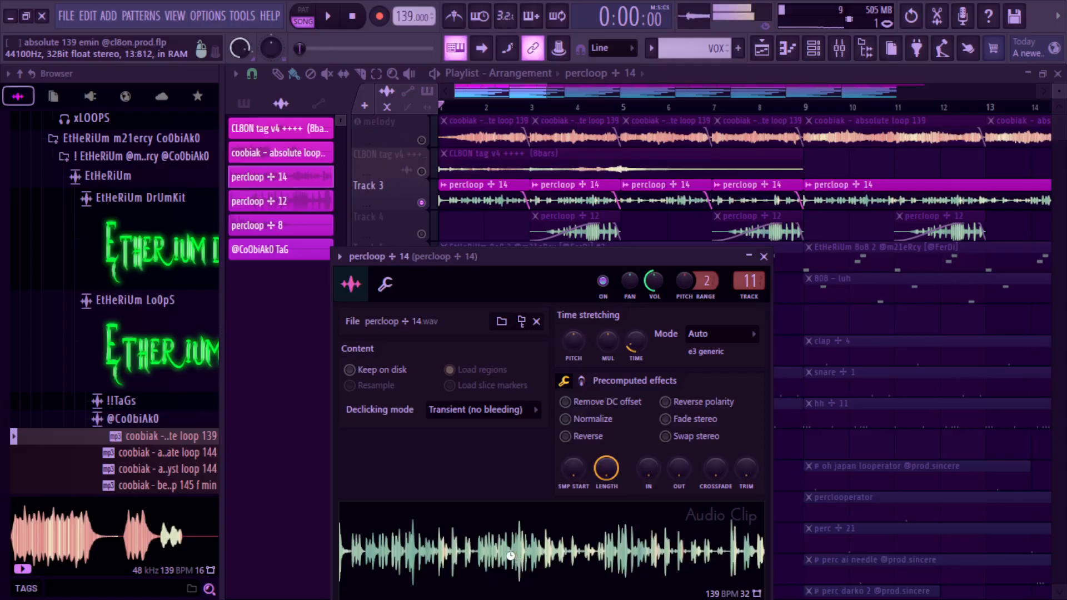
key(ctrl+z)
Enable Track 4 alongside Track 3 for playback, and solo Track 4 to hear percloop ÷ 12 from bar 3.
click(422, 235)
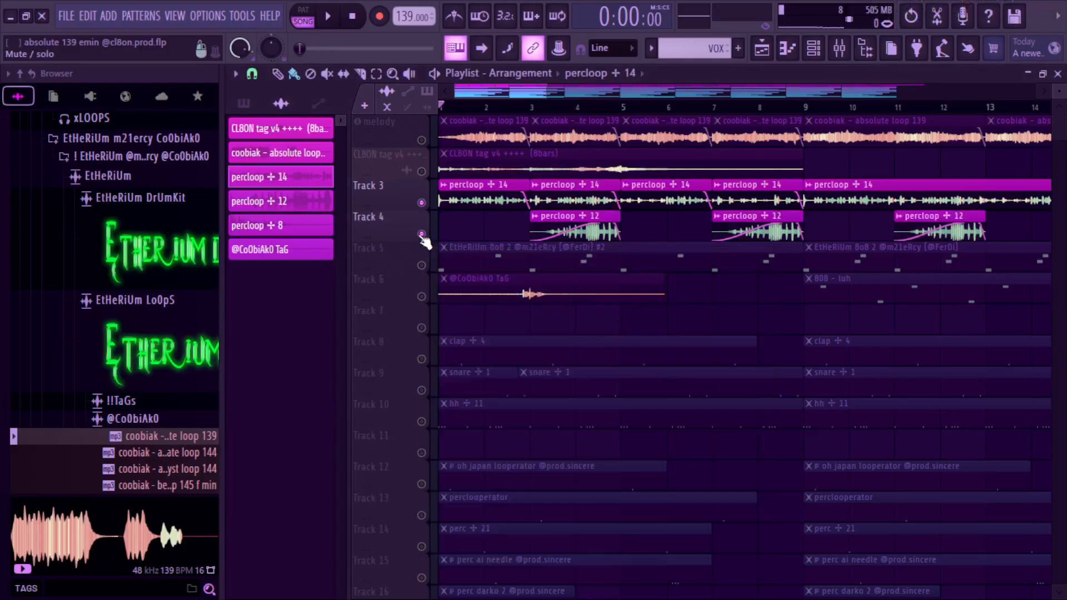
key(space)
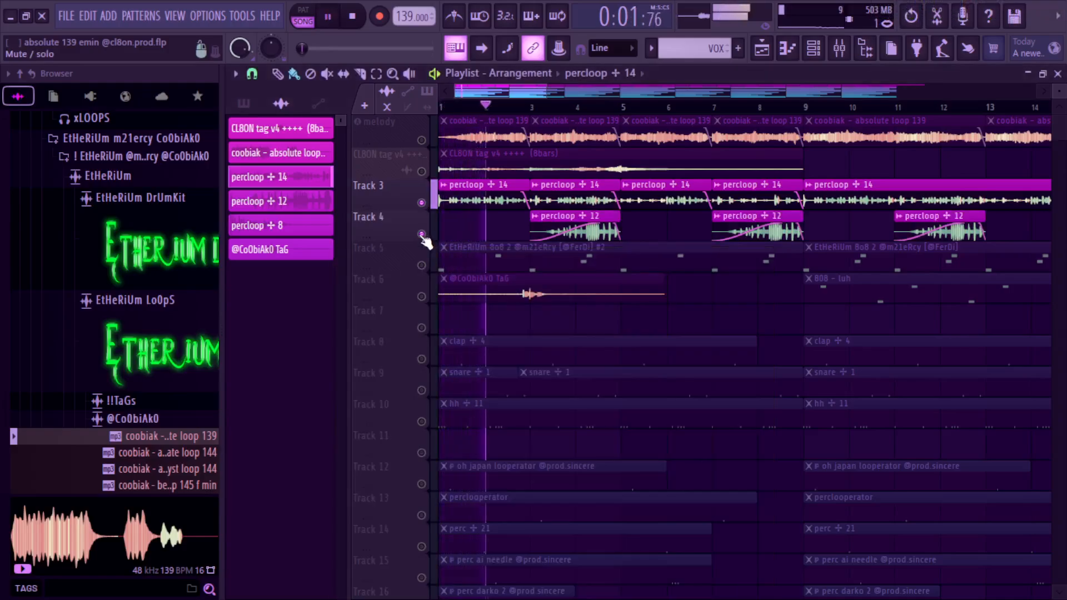
right_click(422, 234)
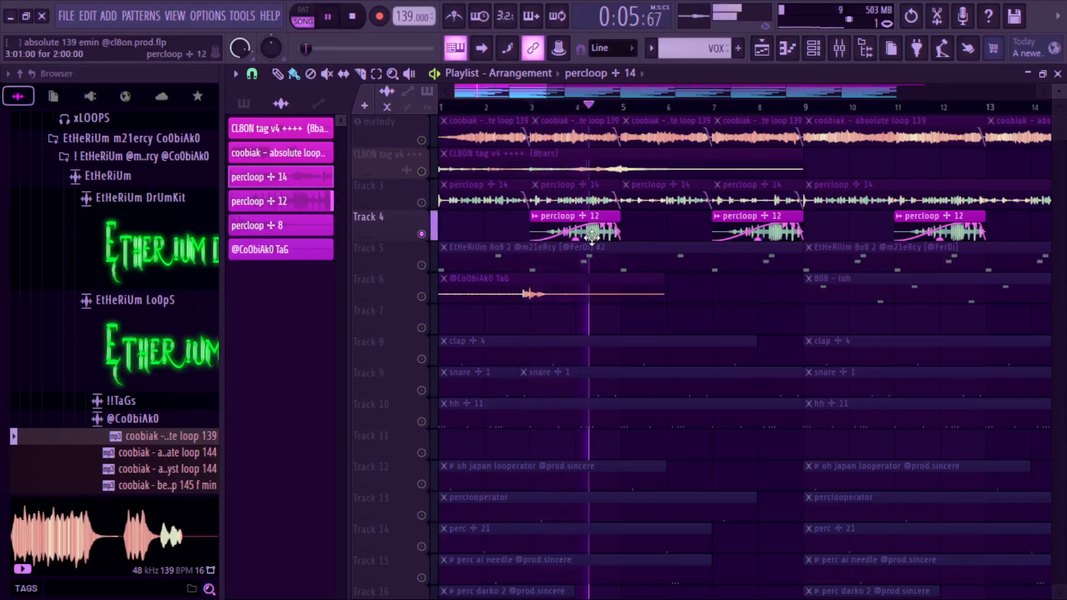
click(531, 105)
key(space)
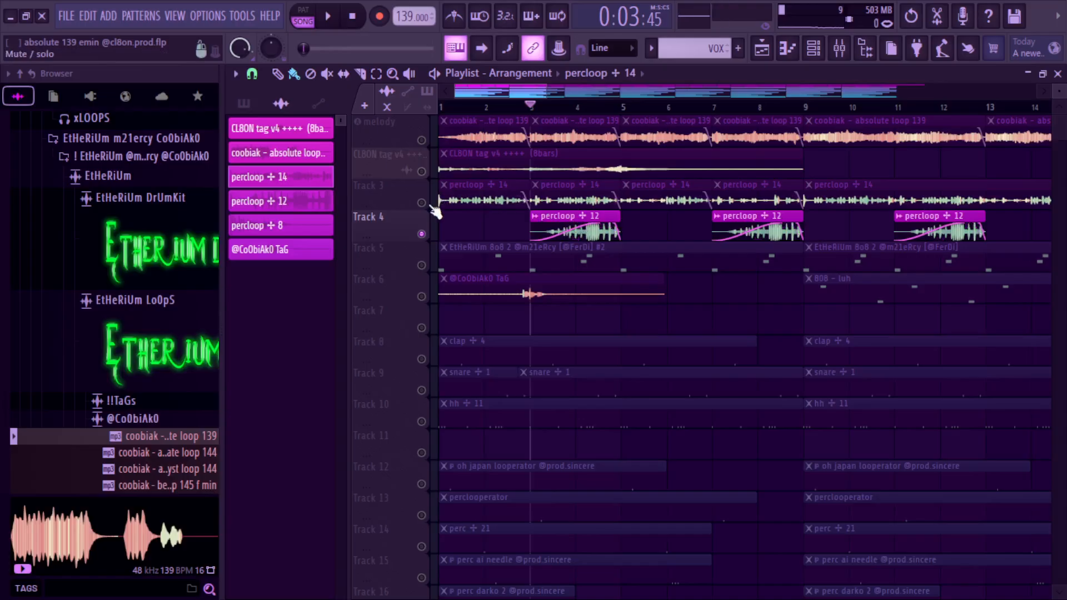
Solo Track 3, enable Track 4 with it and play both percussion loops together from bar 1.
right_click(429, 205)
right_click(429, 205)
right_click(429, 205)
click(429, 232)
key(space)
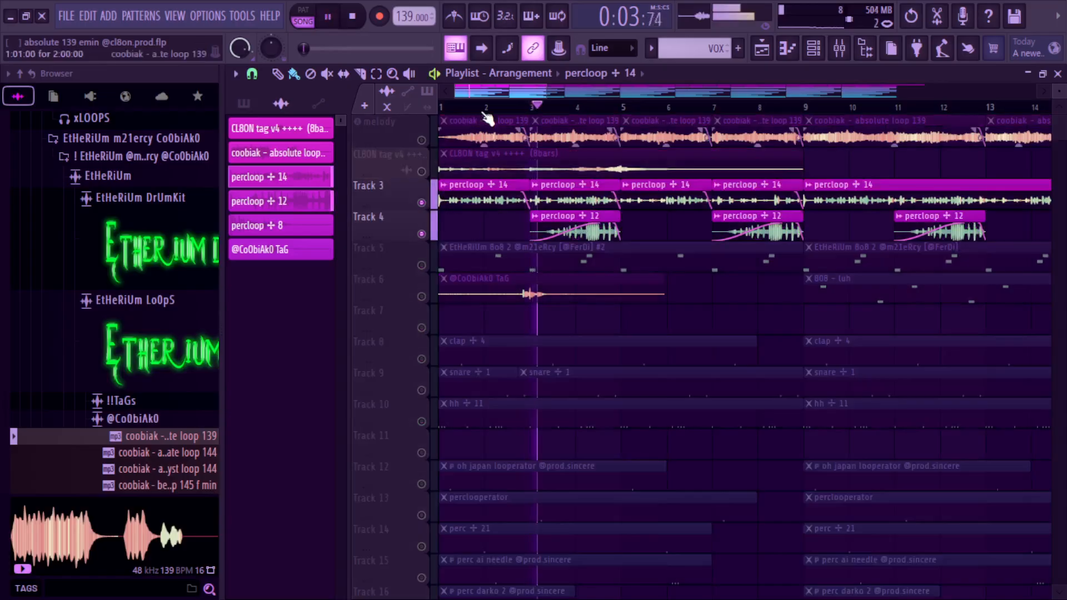
click(441, 107)
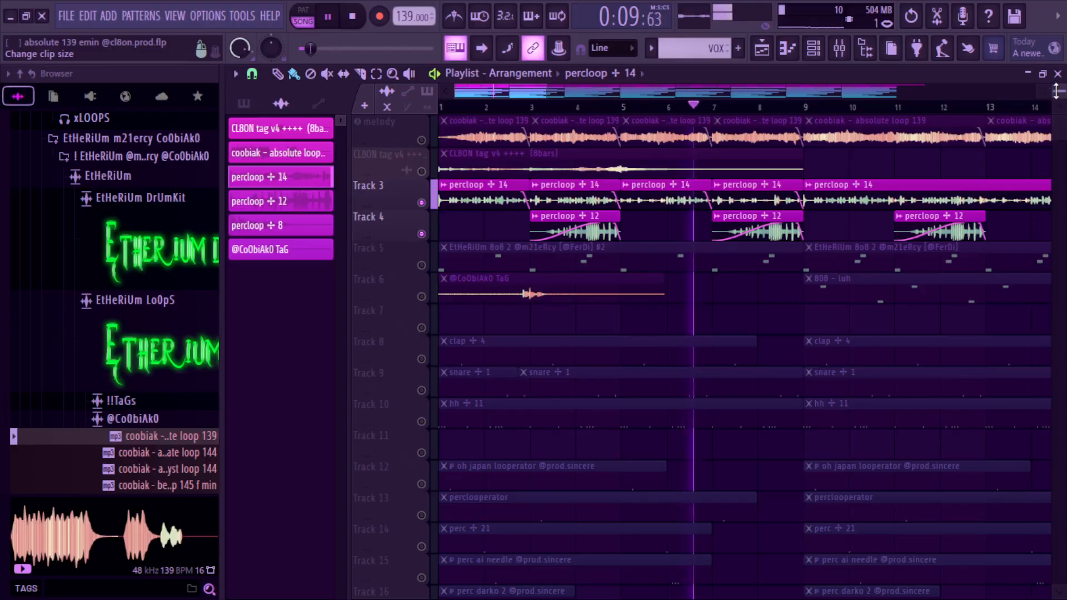
drag(1056, 91, 1056, 86)
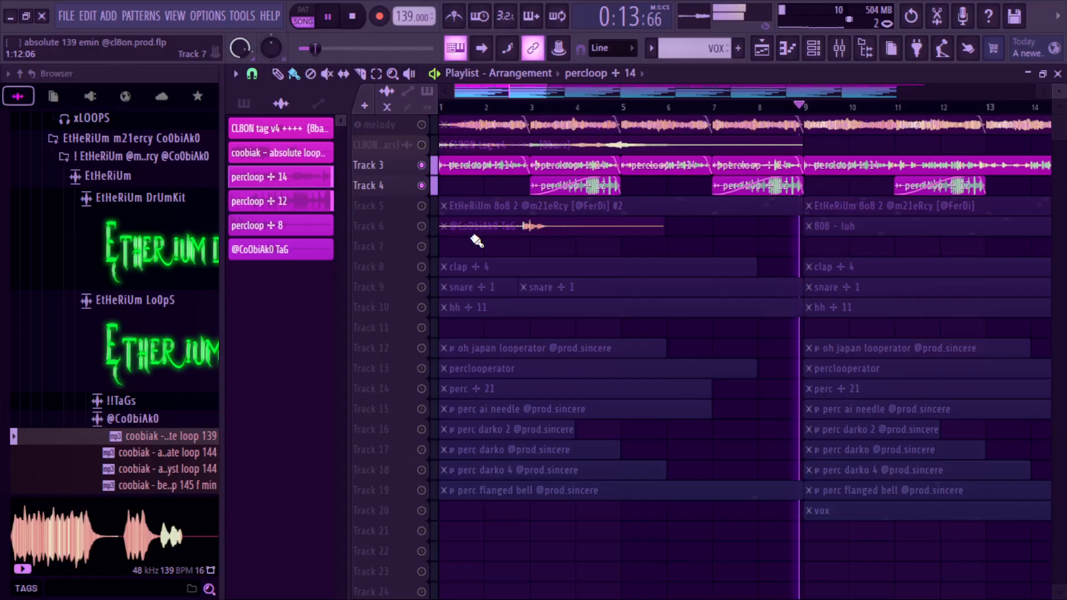
key(space)
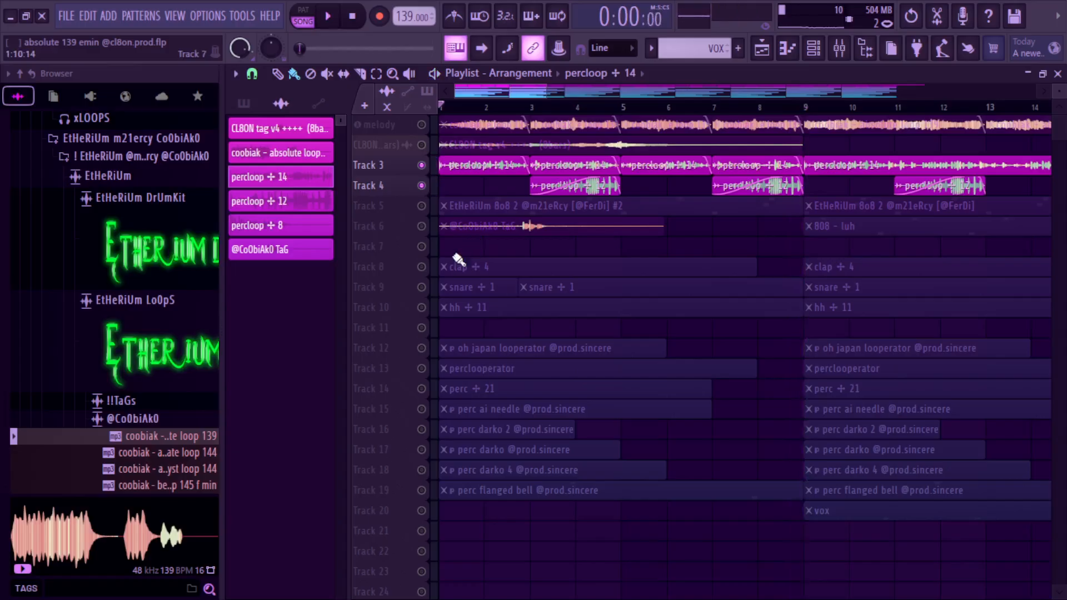
Solo Track 5 and open the unnumbered EtHeRiUm 8o8 2 pattern in the piano roll.
click(421, 205)
double_click(506, 207)
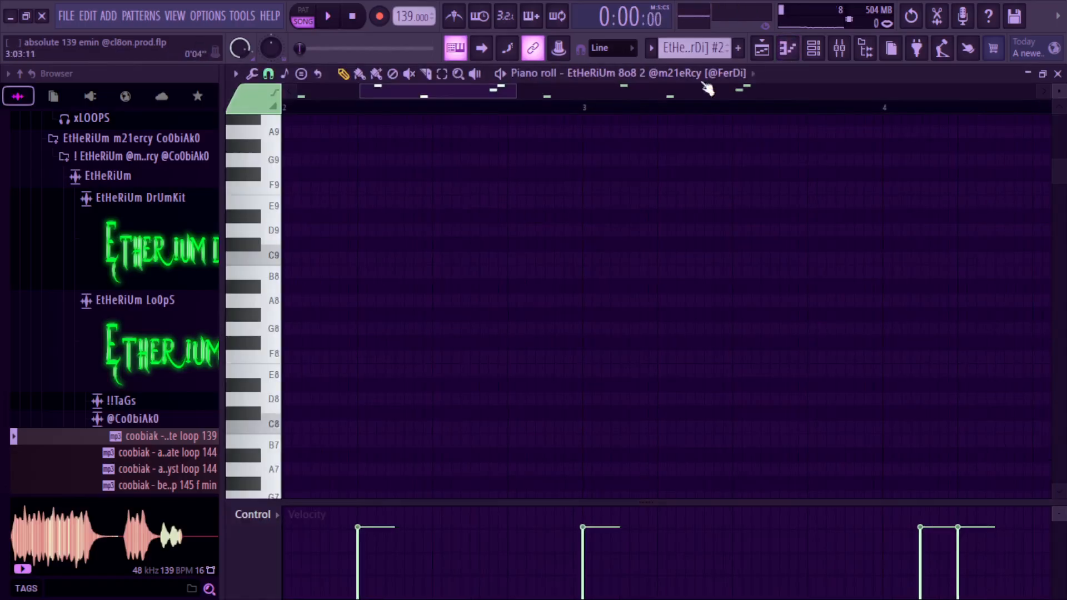
click(761, 49)
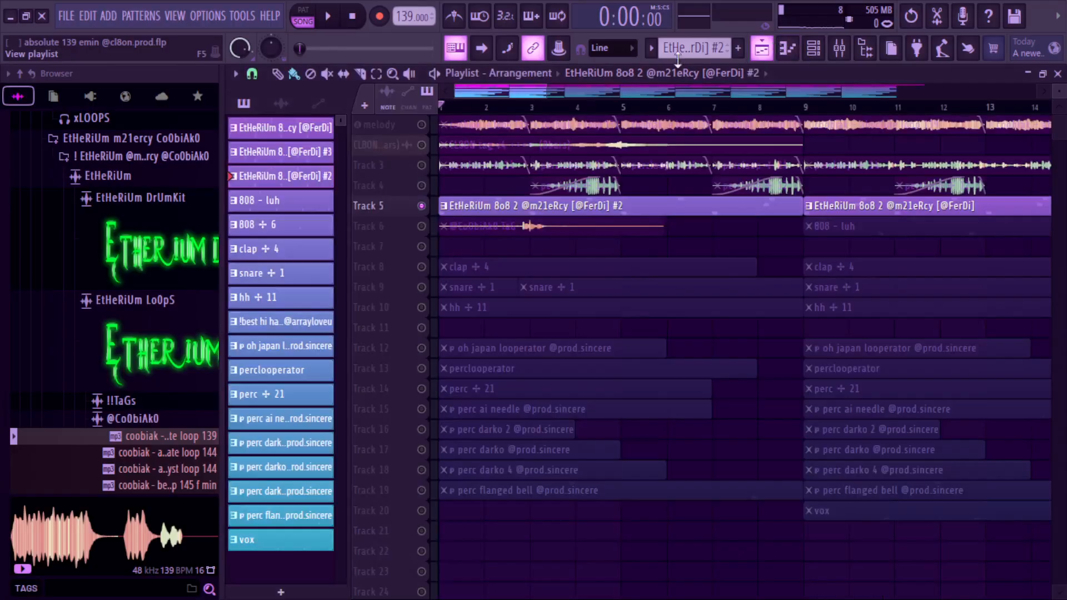
click(266, 136)
key(F7)
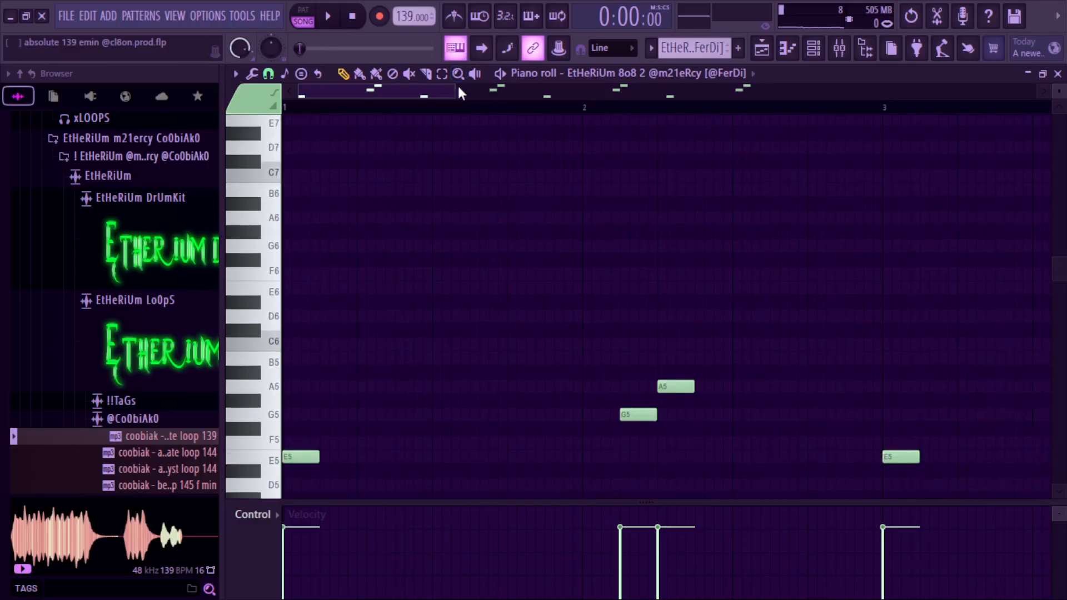
Play the whole EtHeRiUm 8o8 2 pattern in pattern mode and show its mixer track.
click(459, 88)
drag(459, 89, 925, 92)
drag(814, 93, 803, 94)
drag(1062, 271, 1064, 292)
drag(916, 97, 809, 93)
click(300, 8)
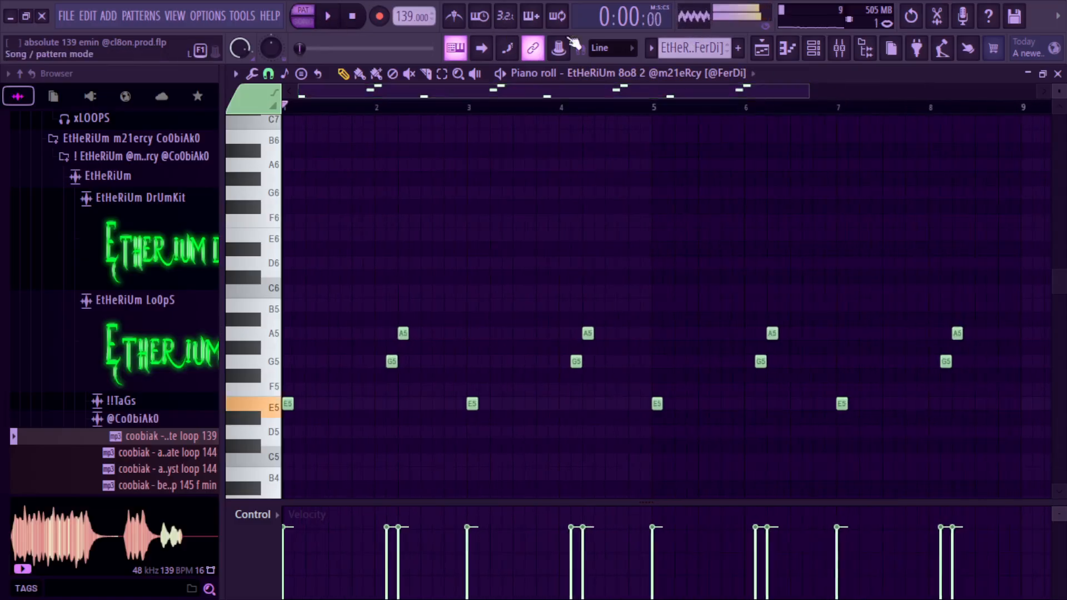
key(space)
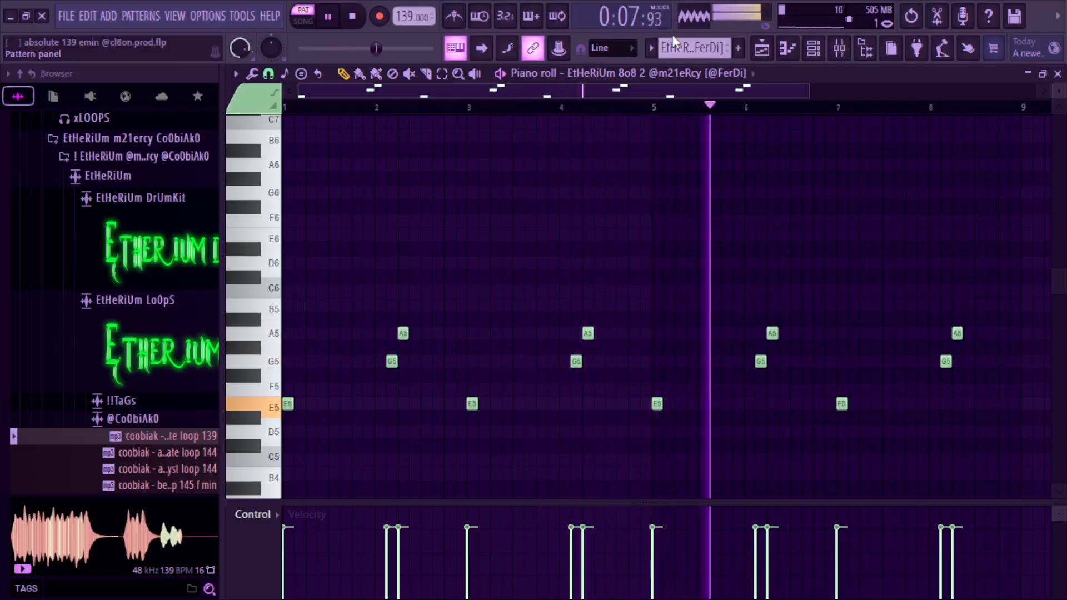
click(840, 49)
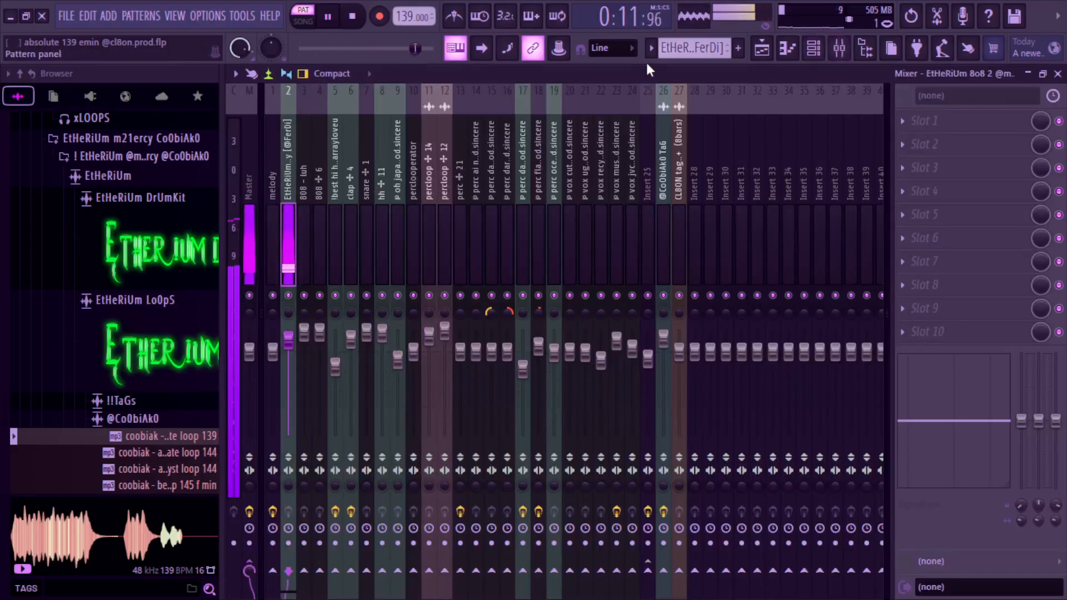
Stop playback and show the EtHeRiUm 8o8 2 #3 pattern in the piano roll.
key(space)
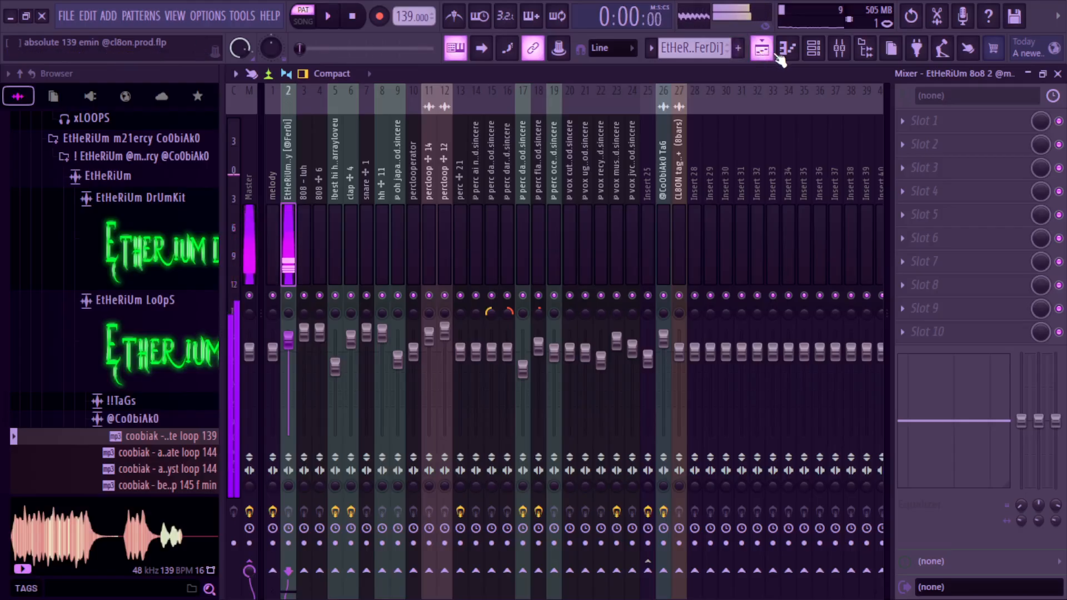
click(650, 49)
click(681, 82)
key(F7)
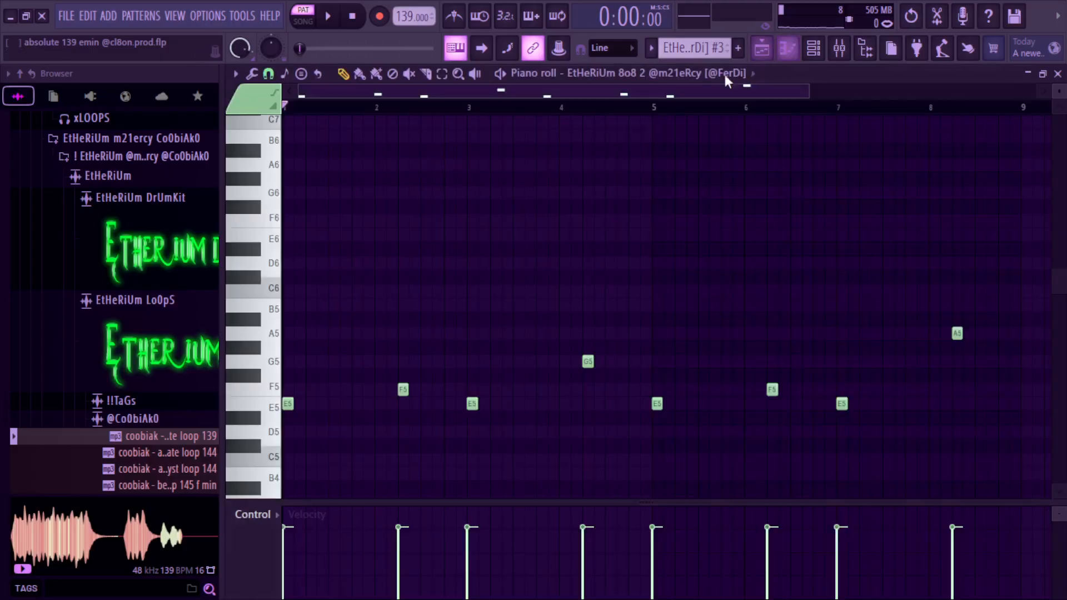
click(729, 75)
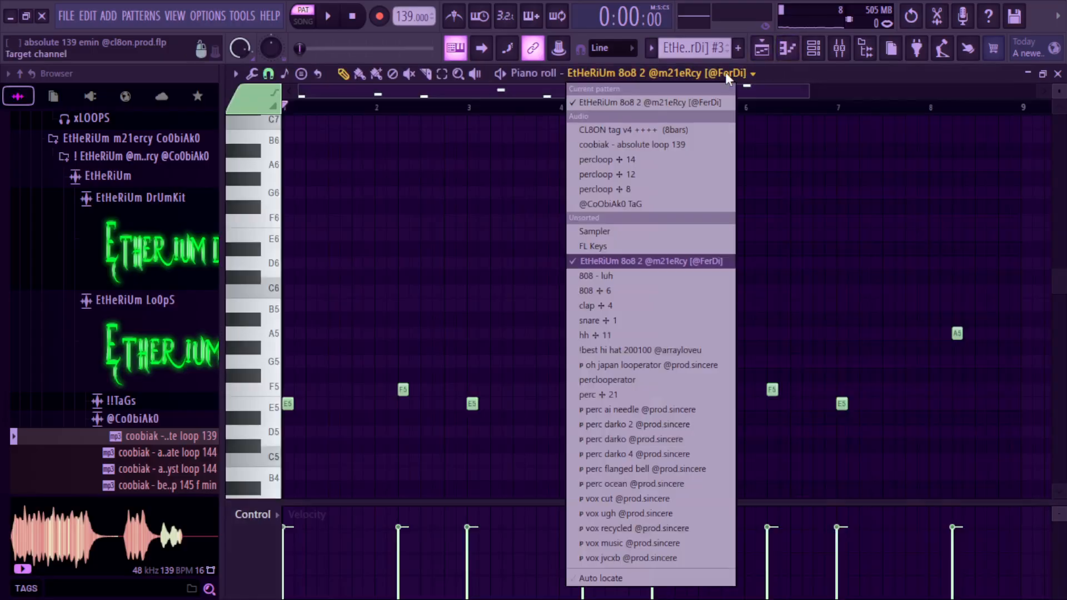
click(731, 80)
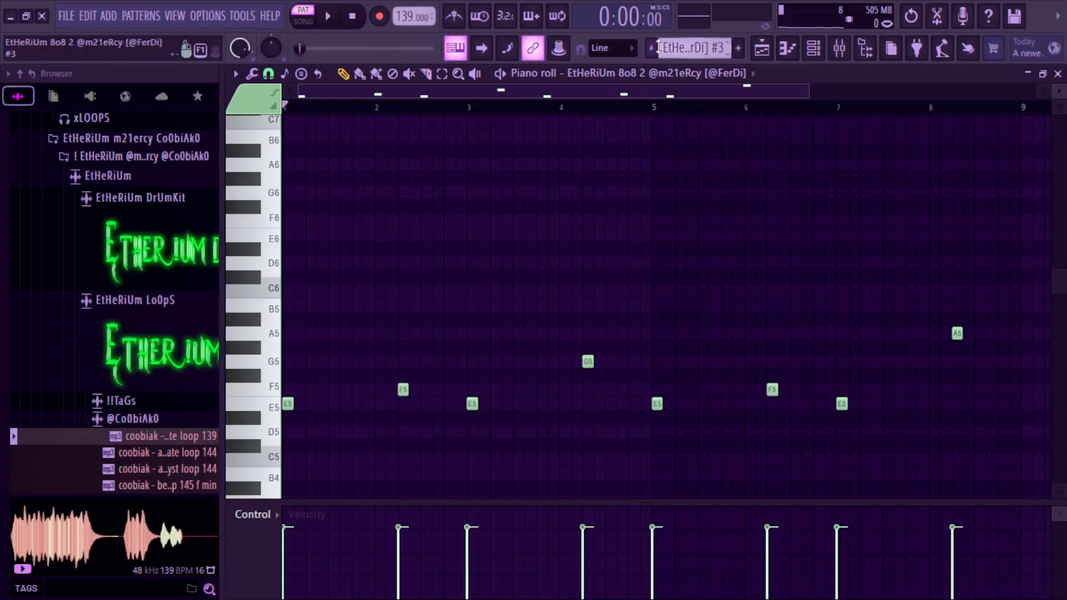
Play the EtHeRiUm 8o8 2 #3 pattern, with the browser hidden and the piano roll fitted to its eight bars.
click(651, 49)
click(671, 81)
key(space)
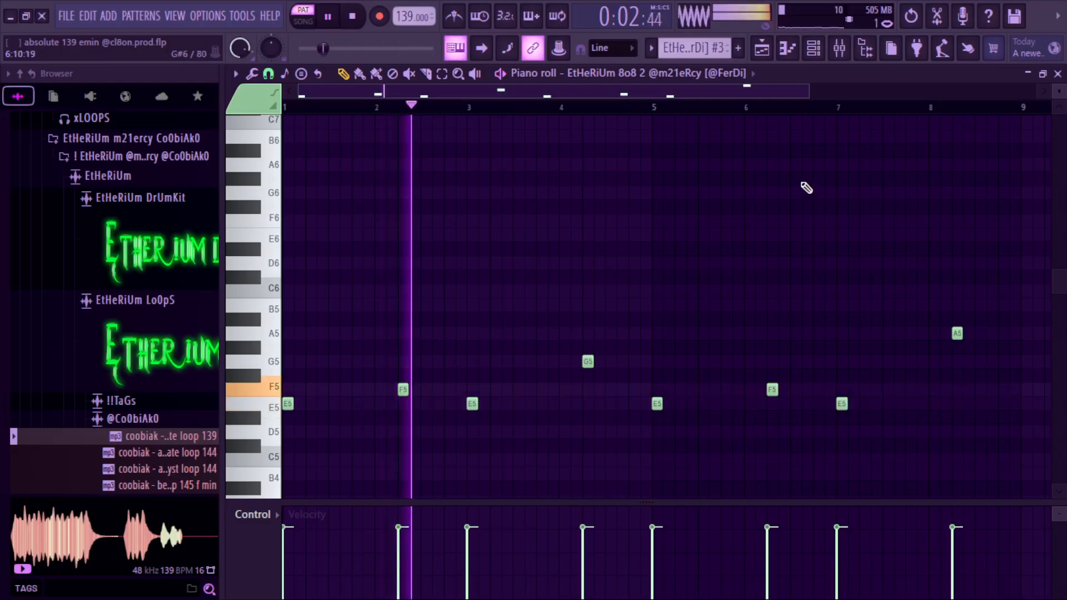
click(865, 48)
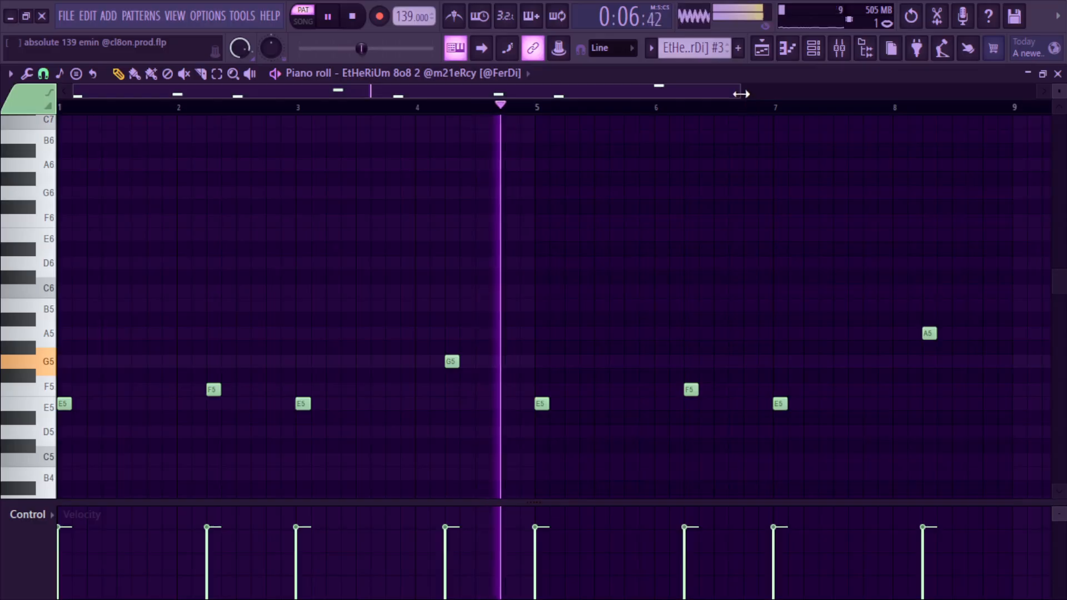
drag(741, 94, 715, 103)
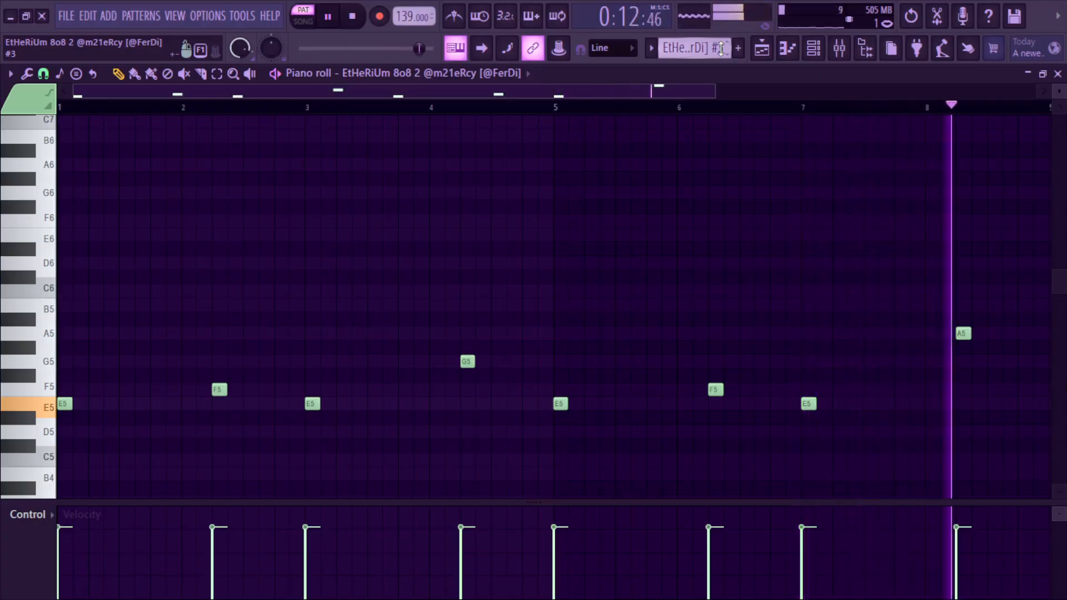
Switch to the EtHeRiUm 8o8 2 #2 pattern and play it through its eight bars.
click(652, 49)
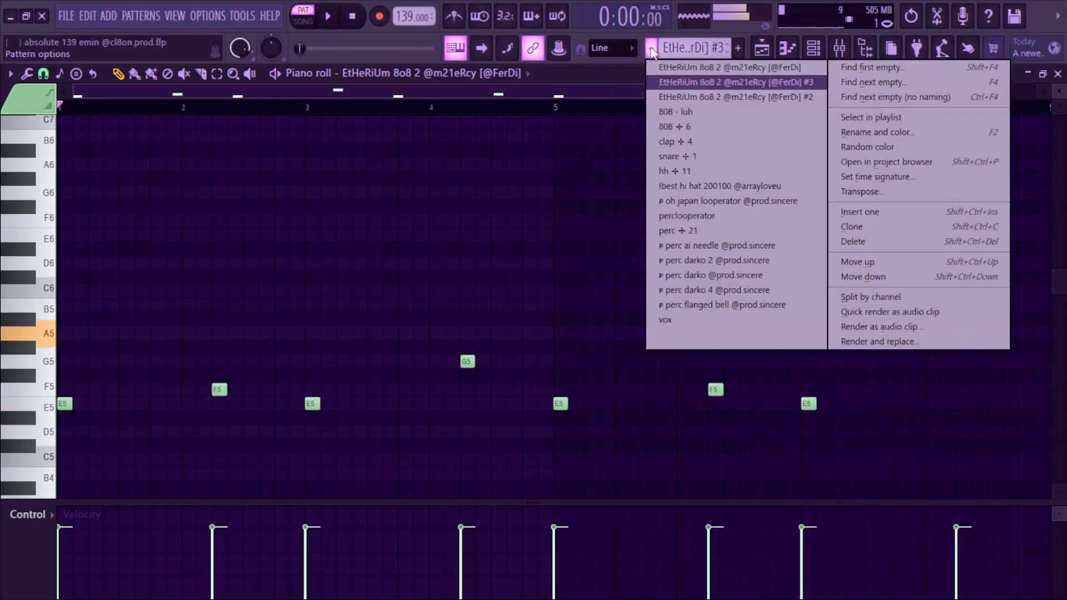
click(700, 91)
key(space)
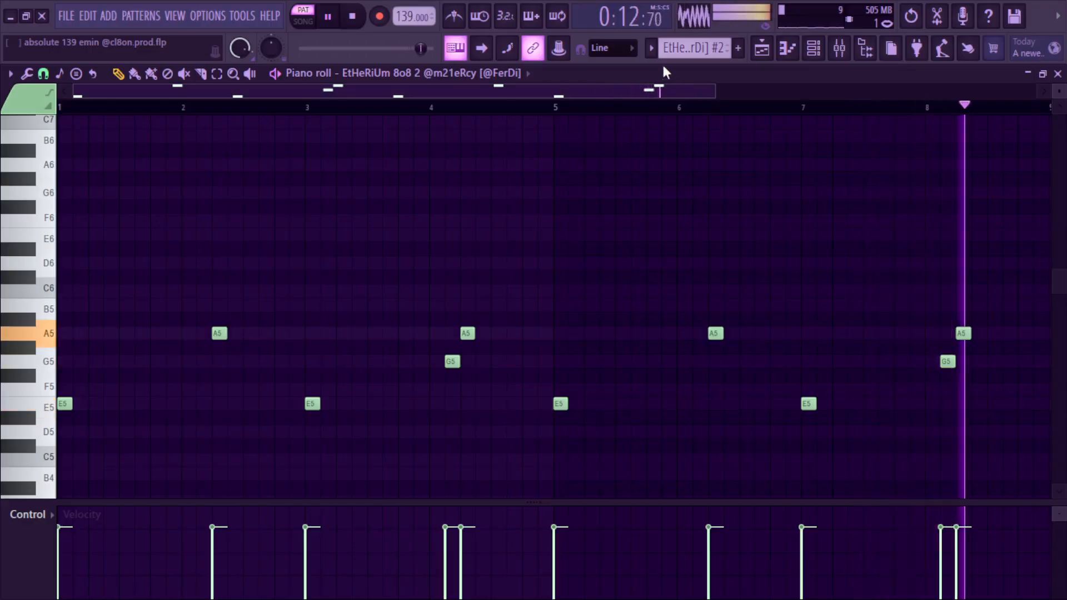
key(space)
Switch to the 808 - luh pattern and audition its E5 and A4 notes in the piano roll.
click(652, 49)
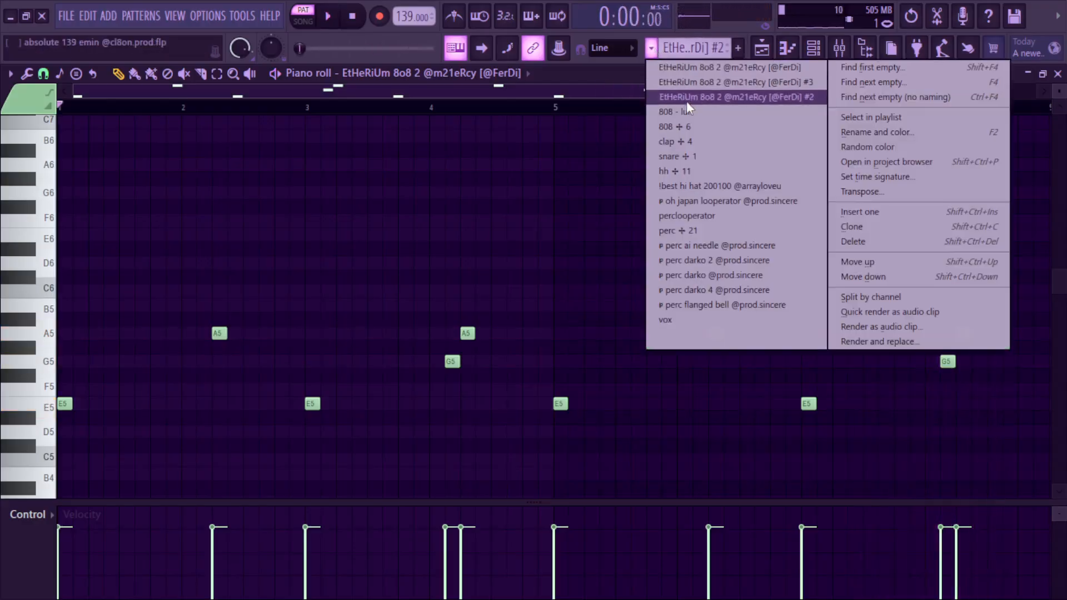
click(688, 111)
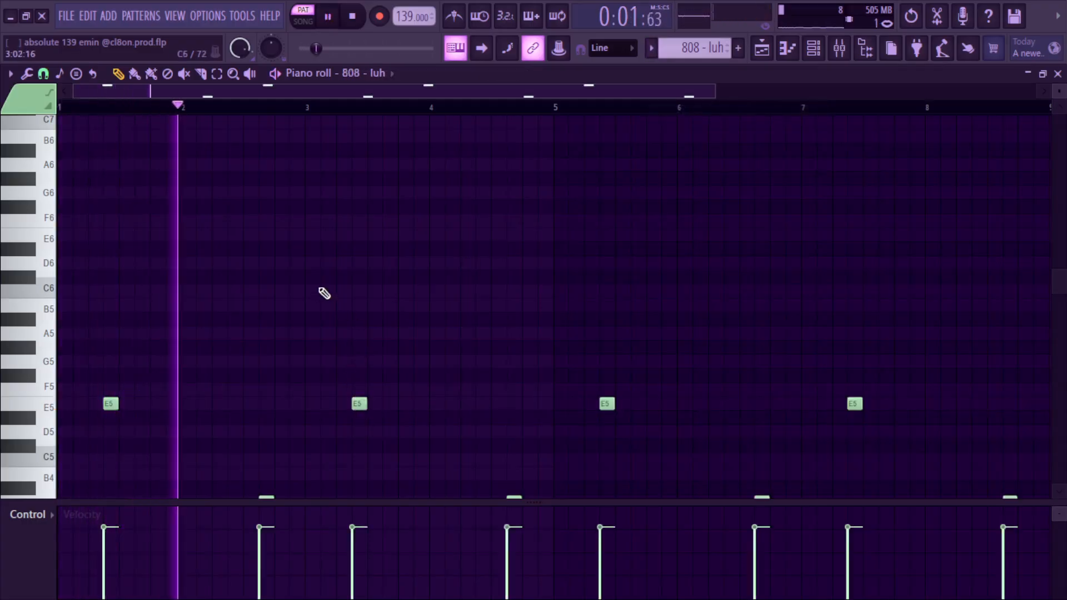
scroll(1061, 295, down, 1)
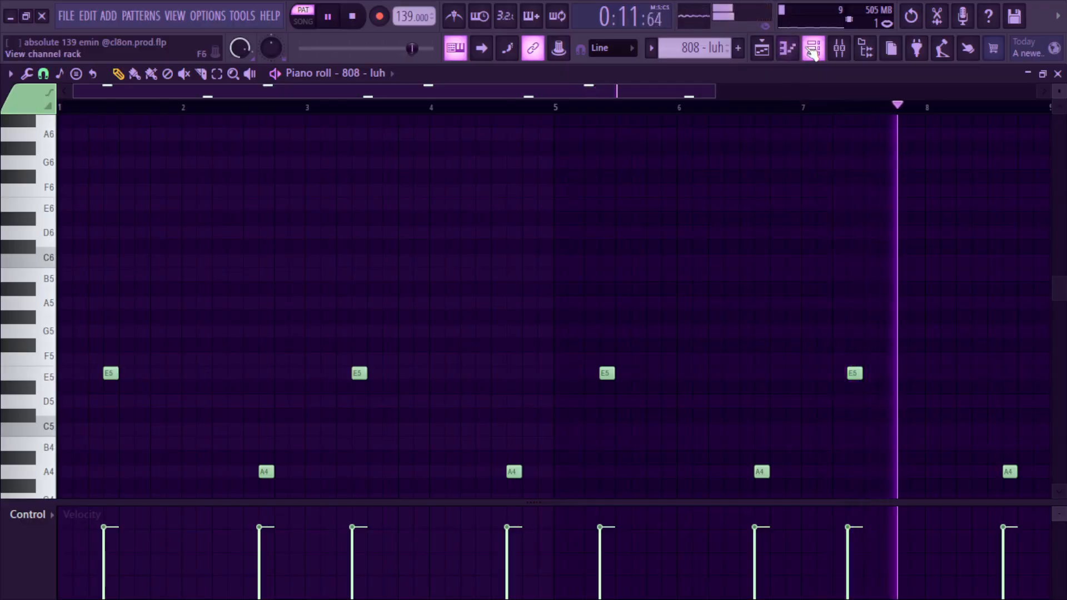
key(space)
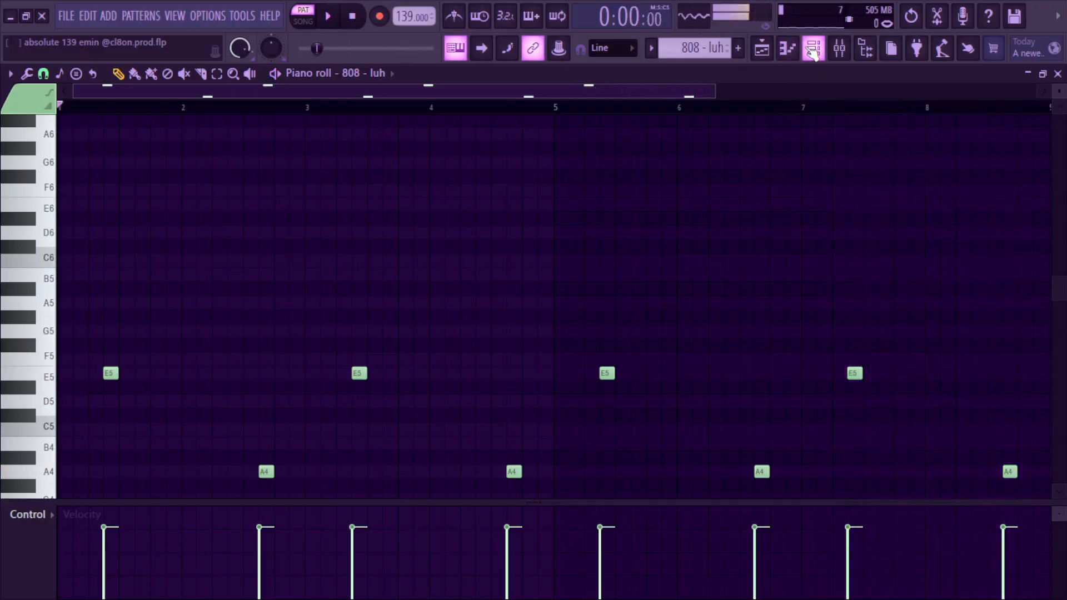
Show the 808 - luh channel's volume envelope settings from the channel rack, and return to the piano roll.
click(813, 50)
click(130, 186)
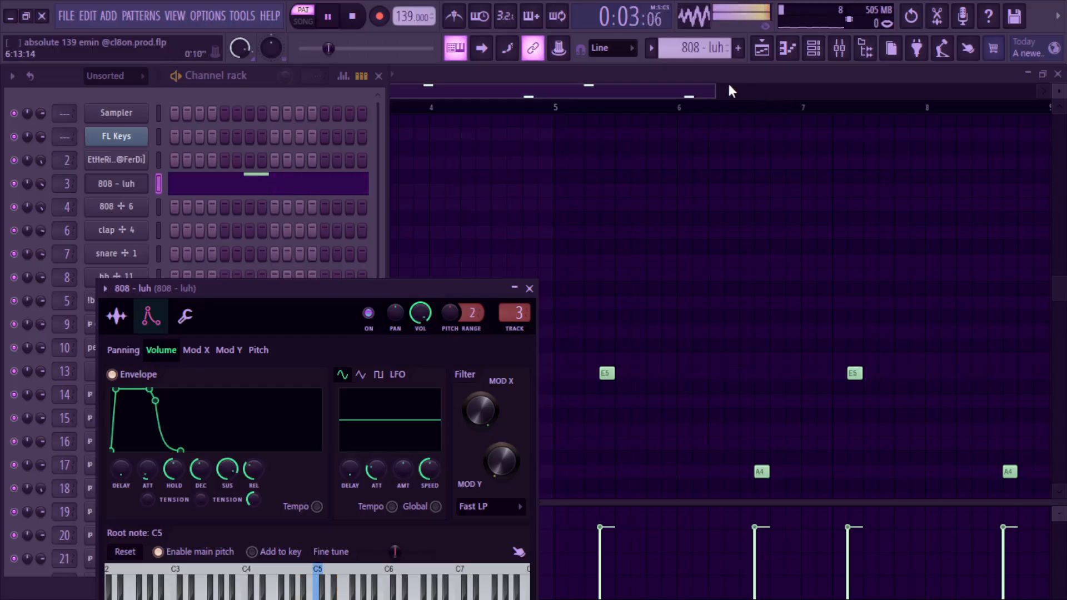
click(699, 79)
Switch to the 808 ÷ 6 pattern and audition it to about bar 4.
click(651, 49)
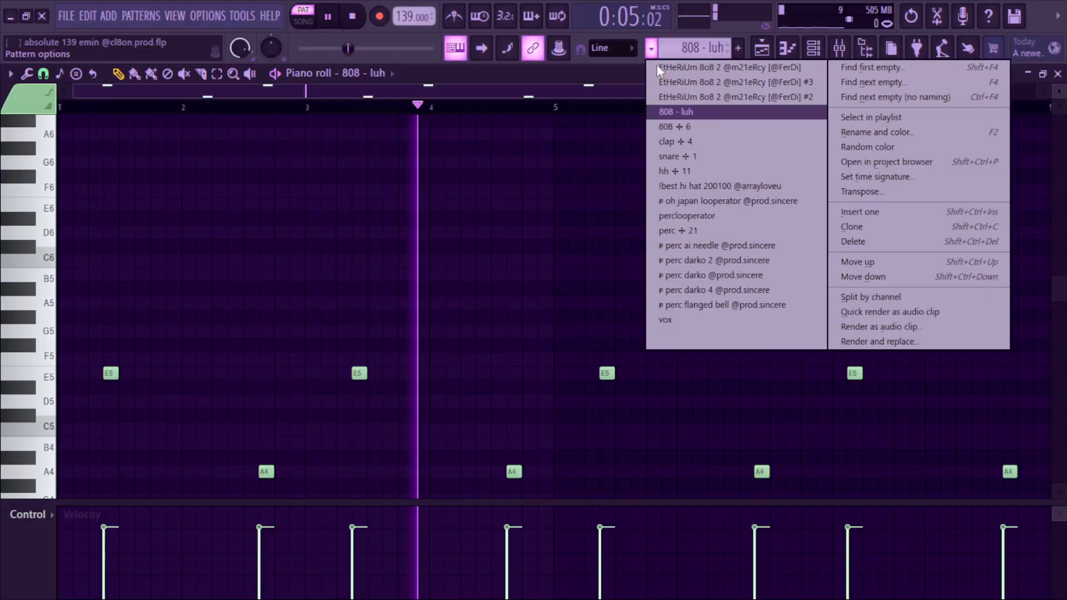
click(674, 126)
key(space)
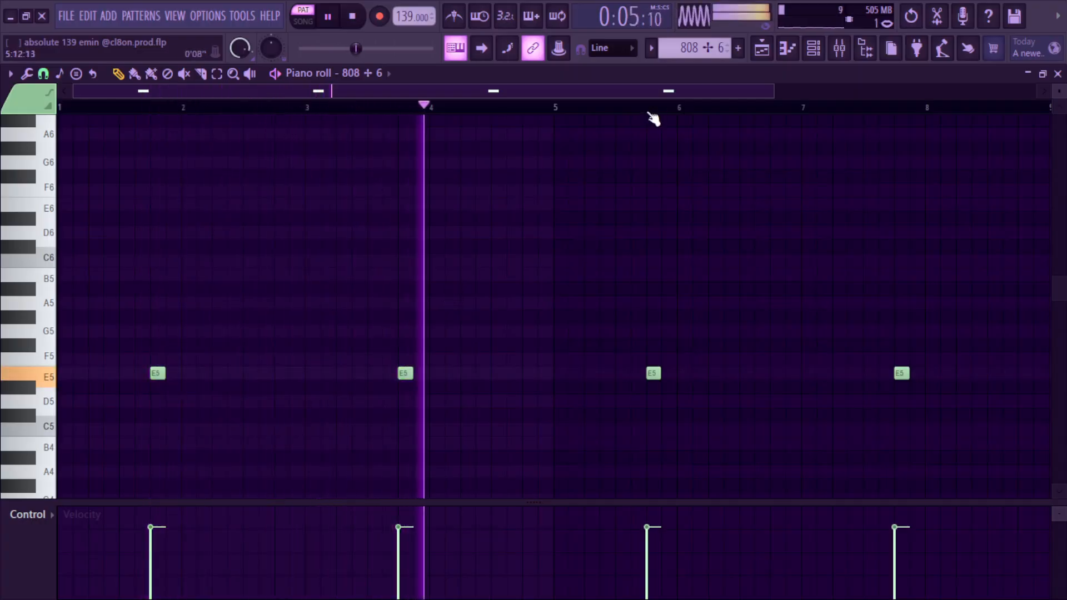
key(space)
Switch to the clap ÷ 4 pattern and audition its first bars.
click(650, 48)
click(709, 143)
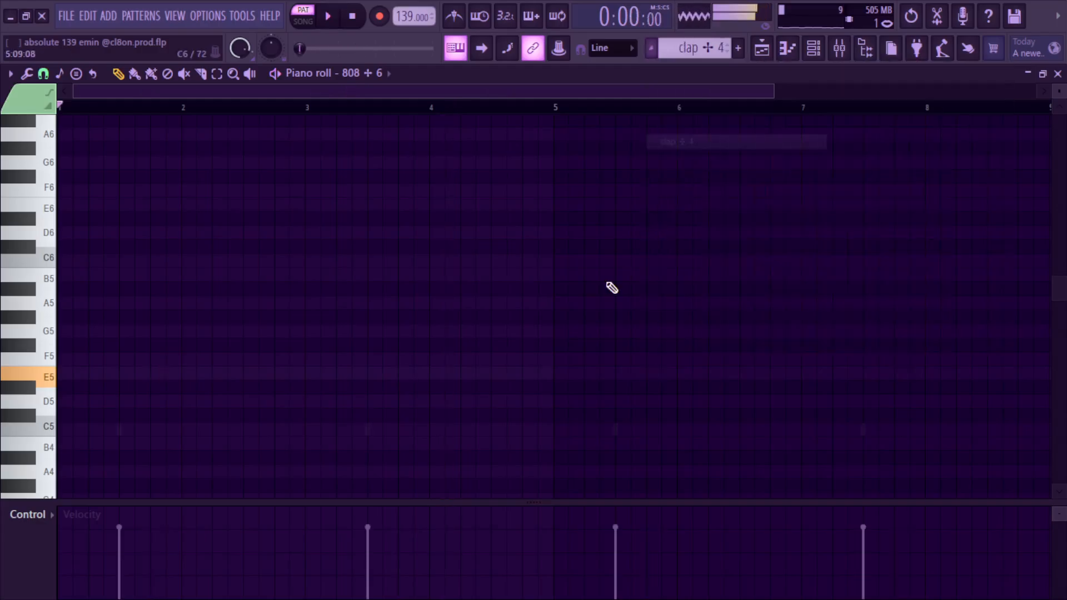
key(space)
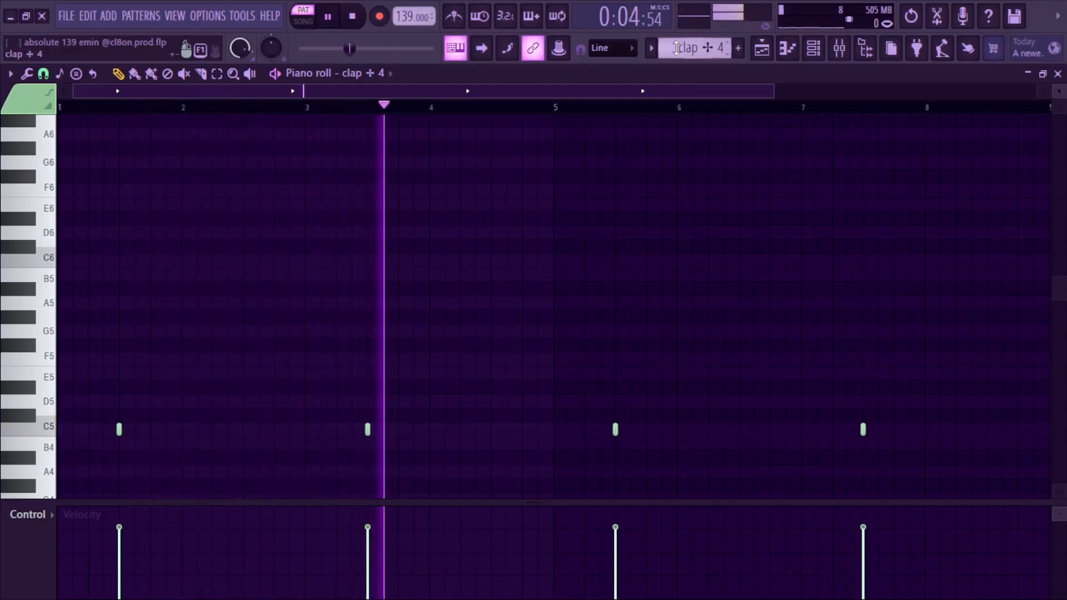
key(space)
Switch to the snare ÷ 1 pattern and audition it past bar 4.
click(653, 50)
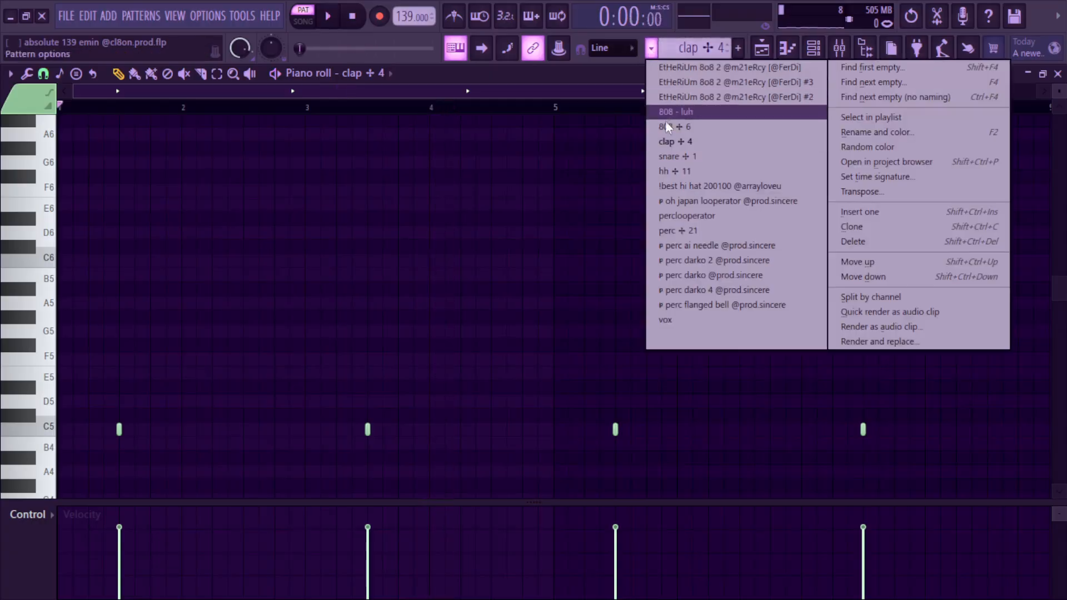
click(678, 155)
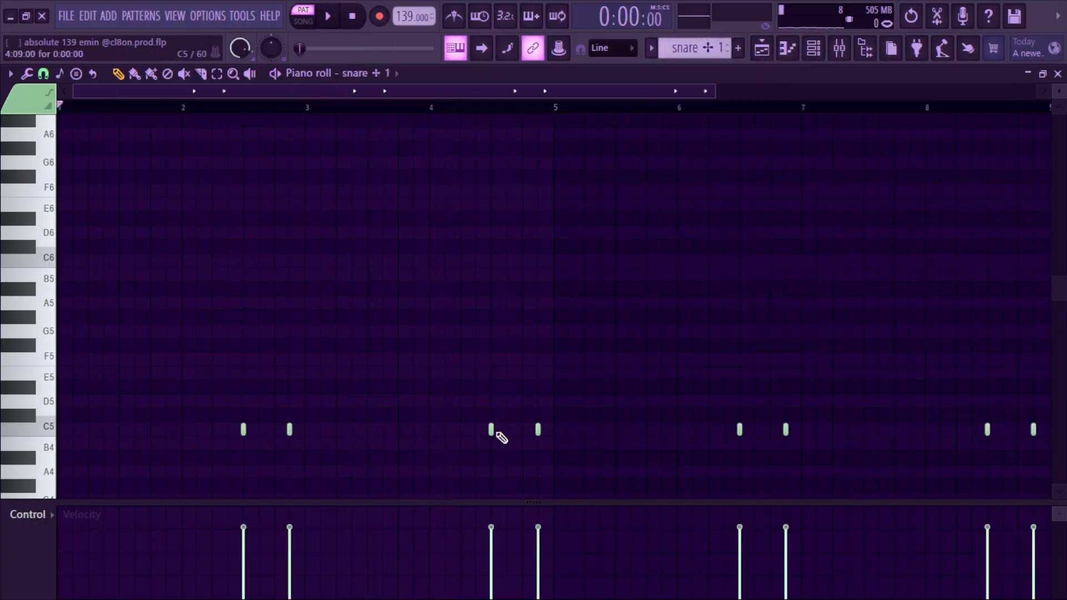
key(space)
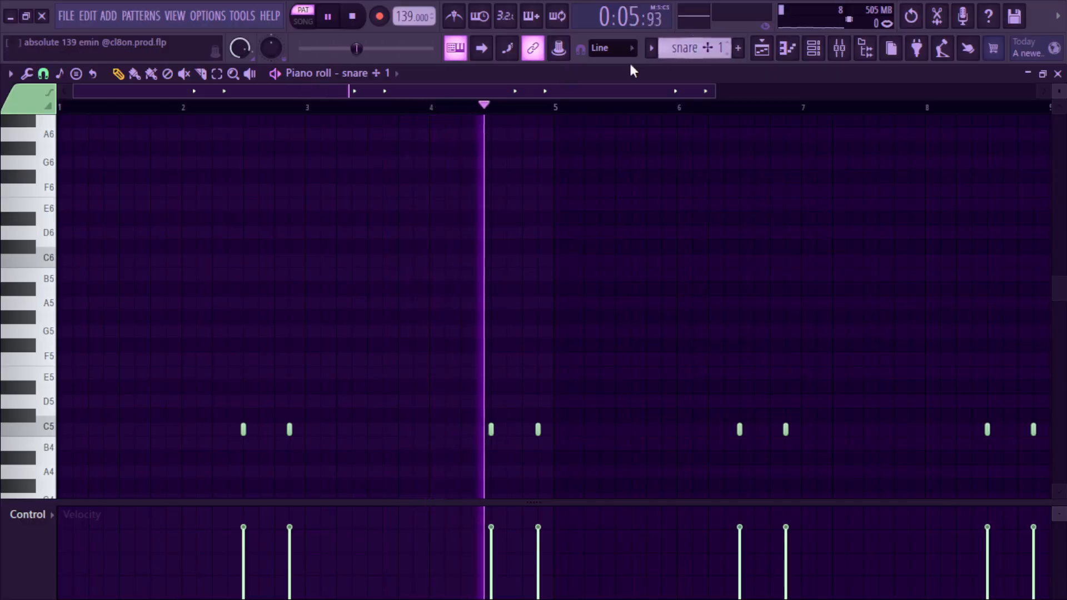
key(space)
Switch to the hh ÷ 11 pattern and play it to nearly bar 8.
click(651, 49)
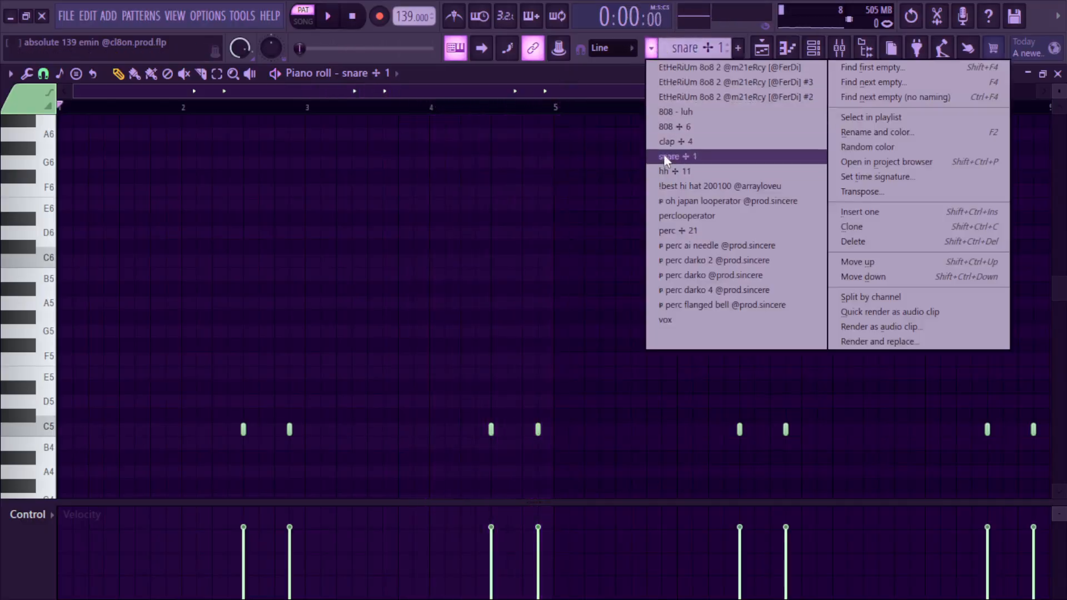
click(668, 176)
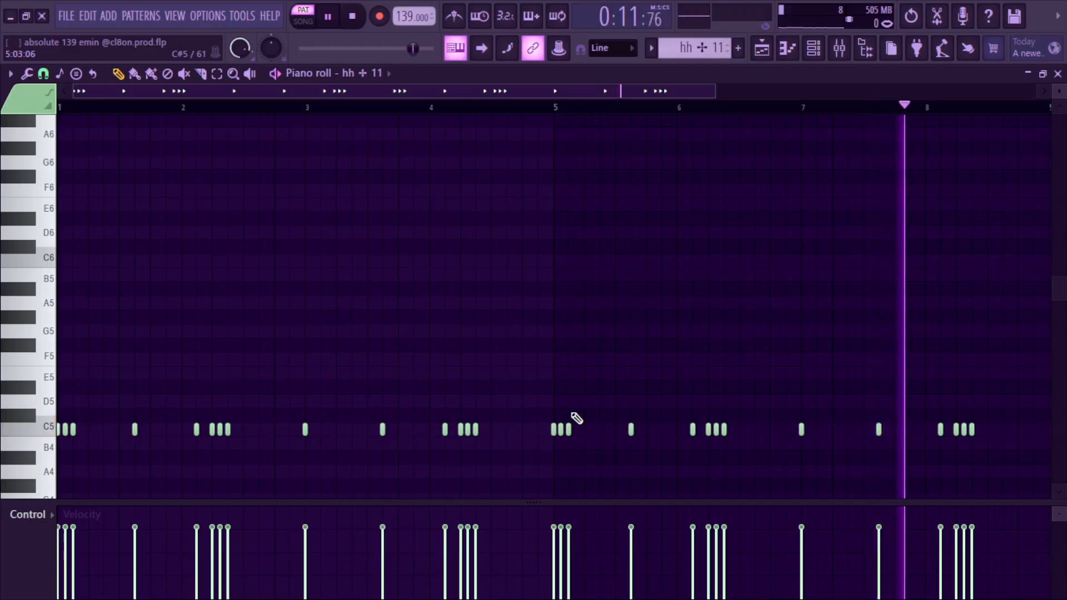
key(space)
Switch to the !best hi hat 200100 pattern, bring all its descending rolls into view and play it.
click(651, 48)
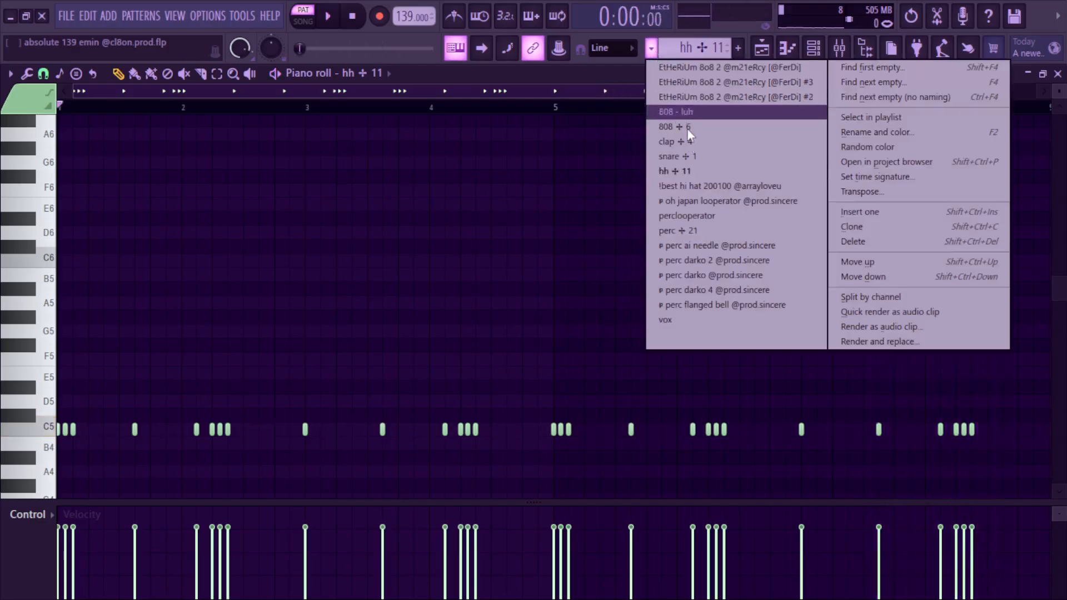
click(703, 187)
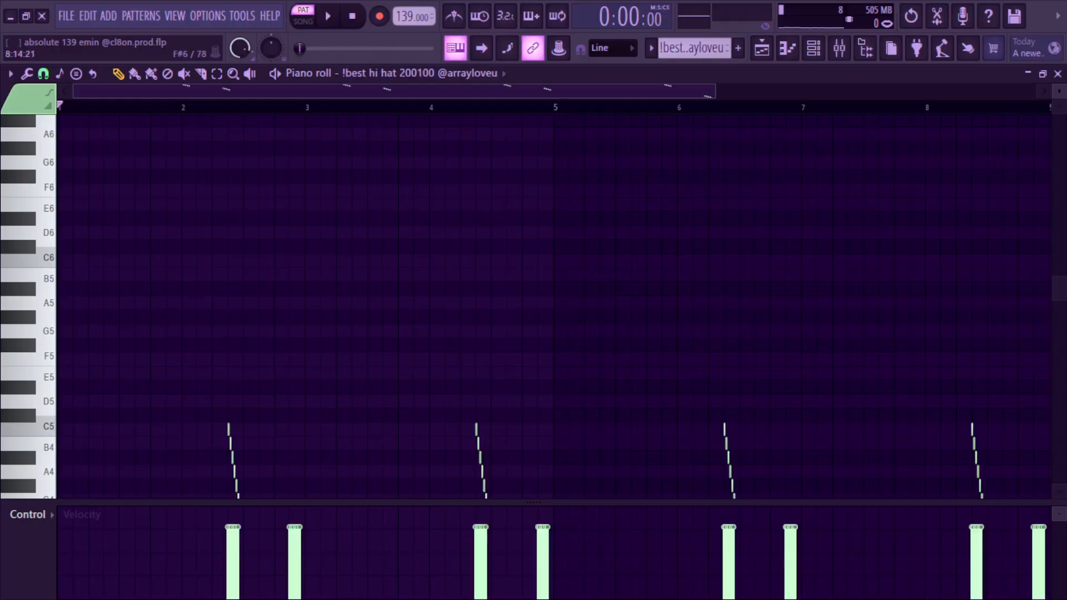
scroll(1060, 92, down, 3)
scroll(556, 305, down, 5)
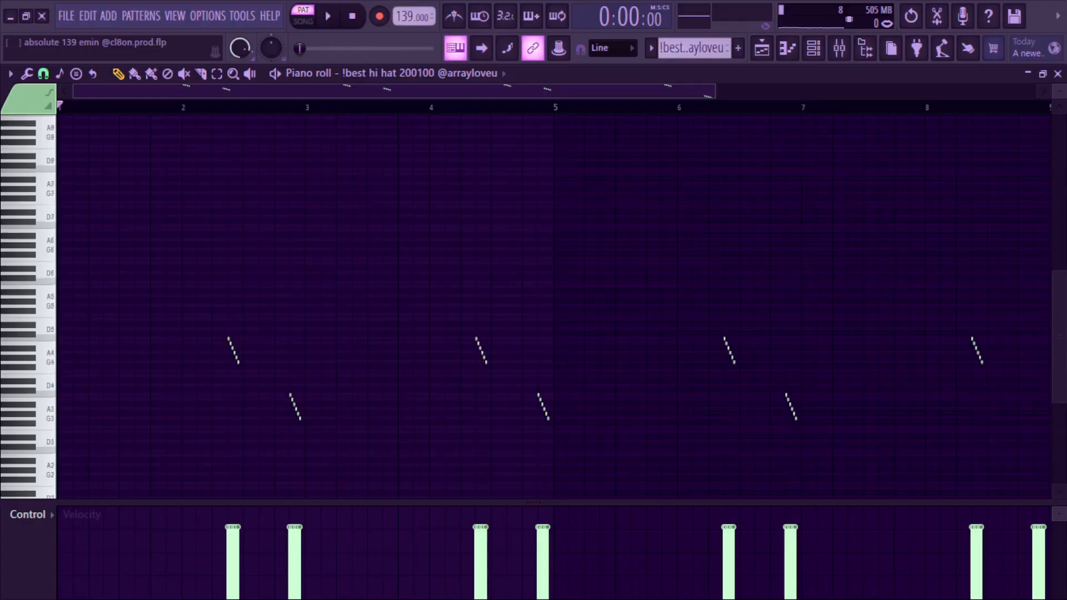
key(space)
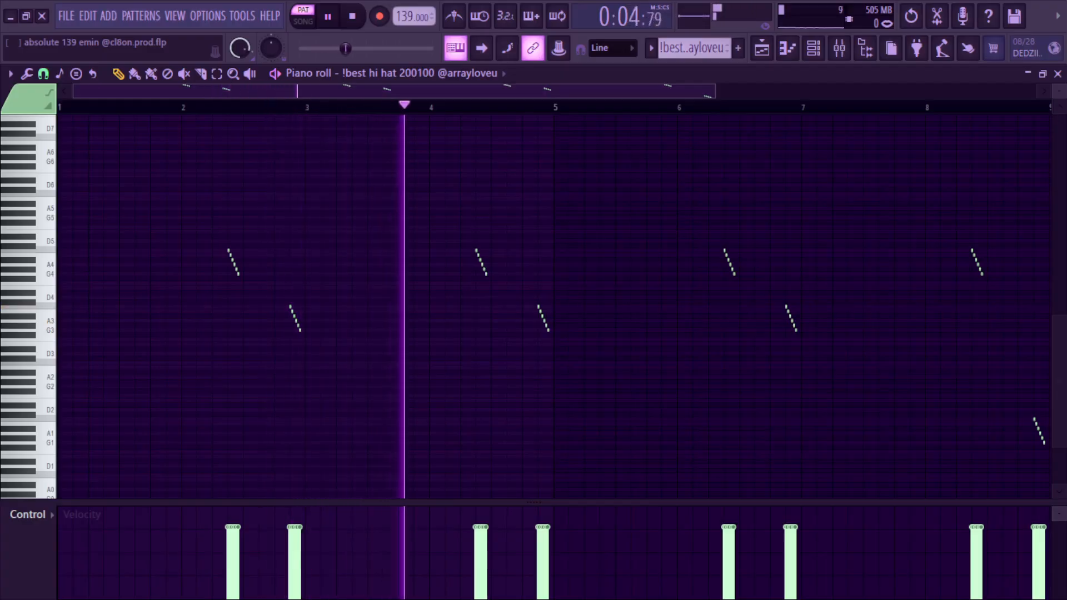
Examine the Fruity Reeverb 2 and Fruity Delay 3 effects on the best hi hat mixer track, and return to the piano roll.
click(840, 50)
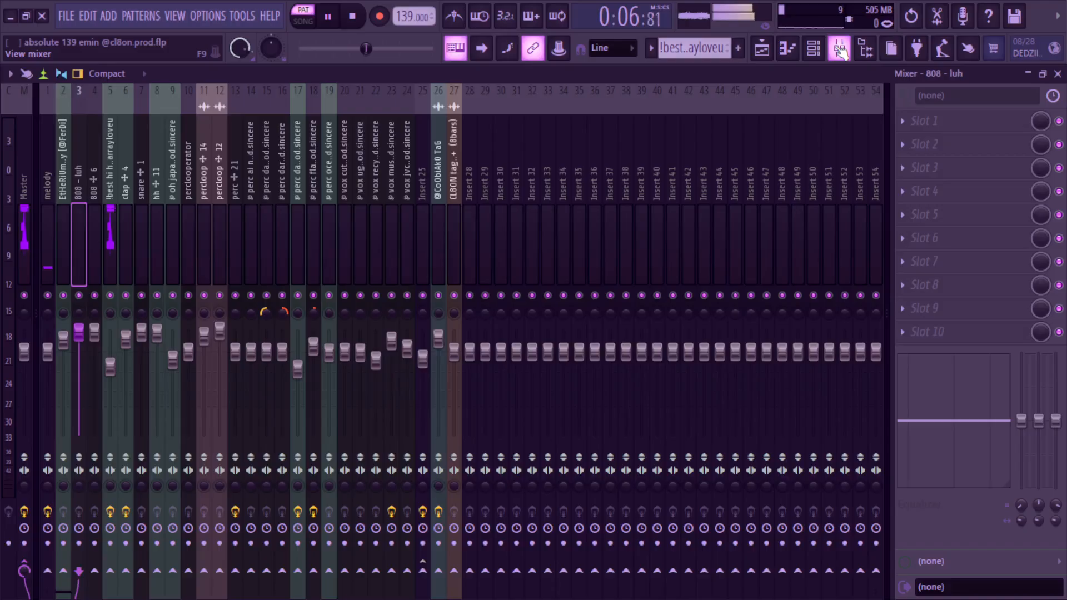
click(105, 205)
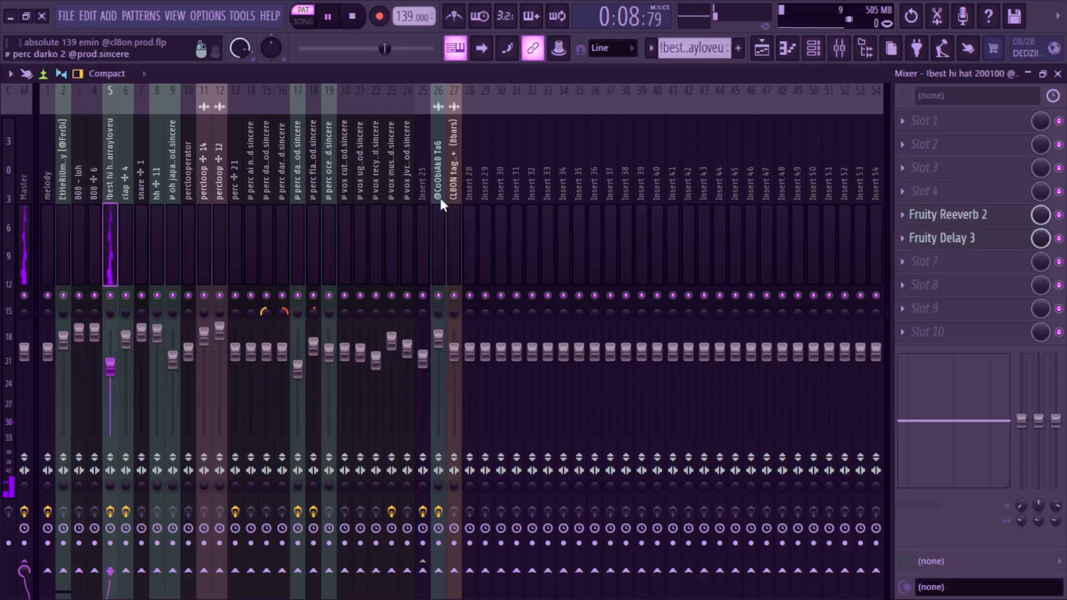
click(1002, 220)
click(1004, 221)
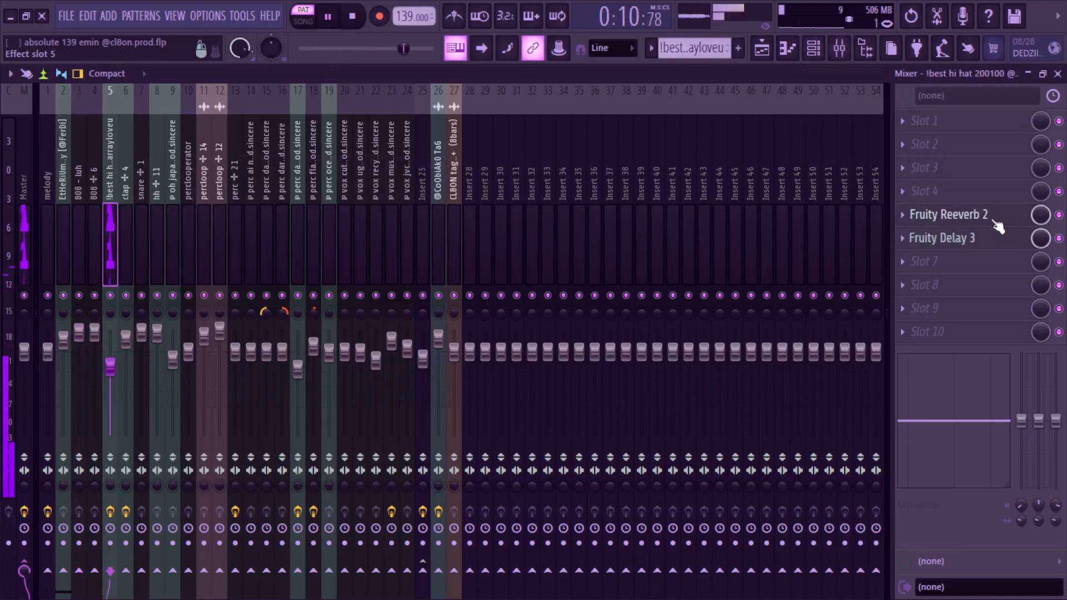
click(981, 239)
click(981, 239)
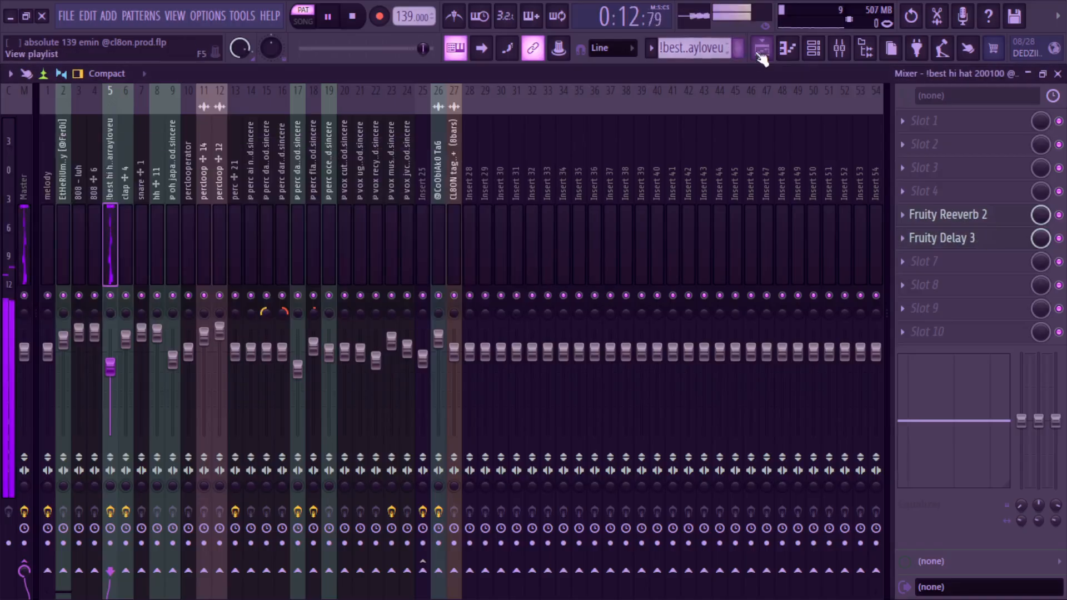
click(793, 53)
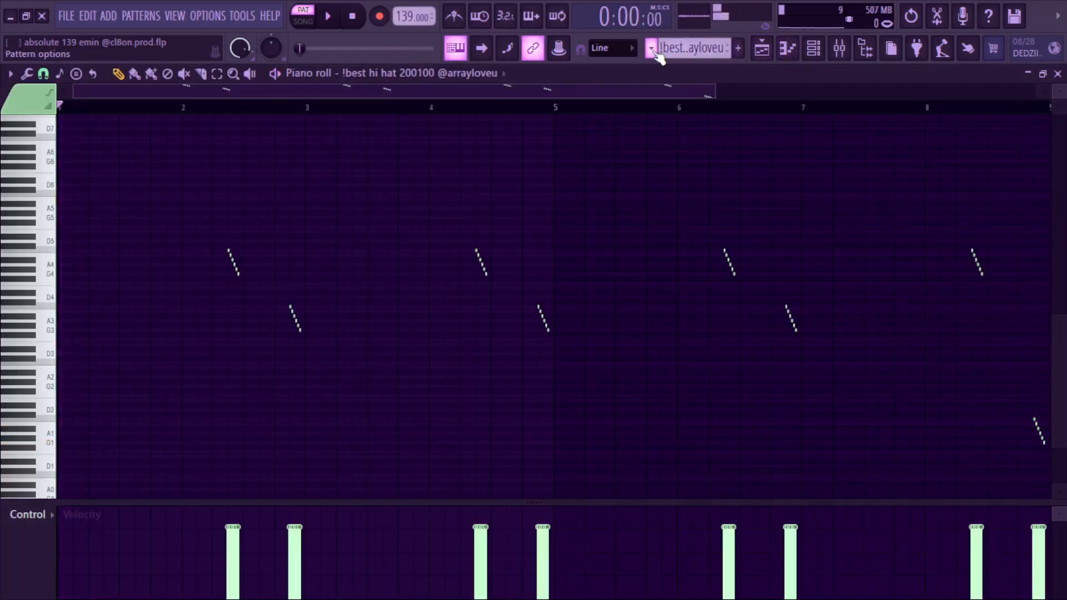
Switch to the oh japan looperator pattern, enlarge the note rows and audition its first open hat.
click(652, 49)
click(749, 201)
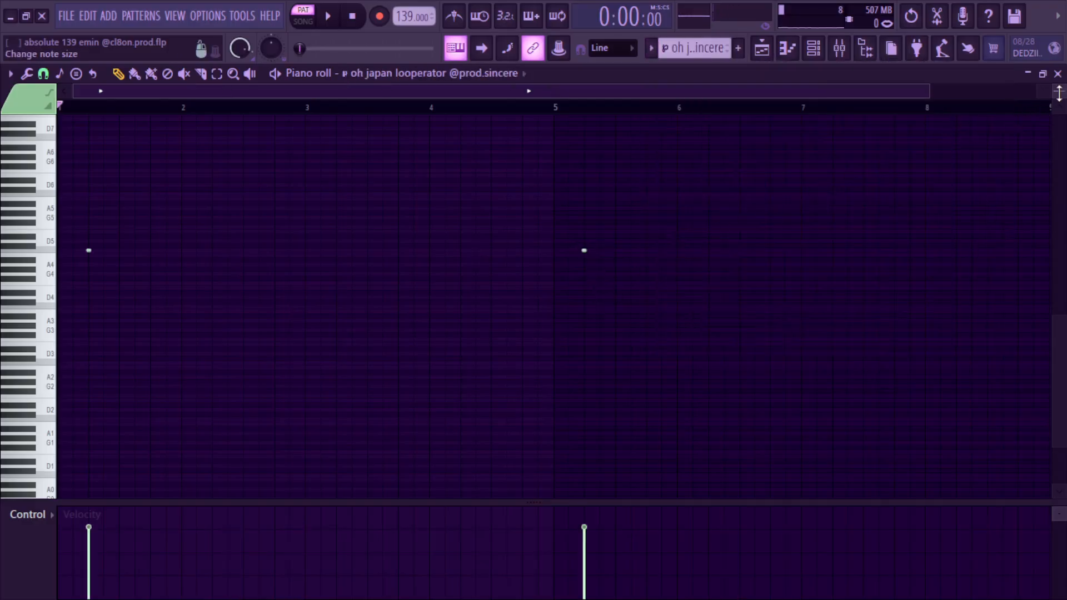
drag(1059, 93, 1059, 117)
key(space)
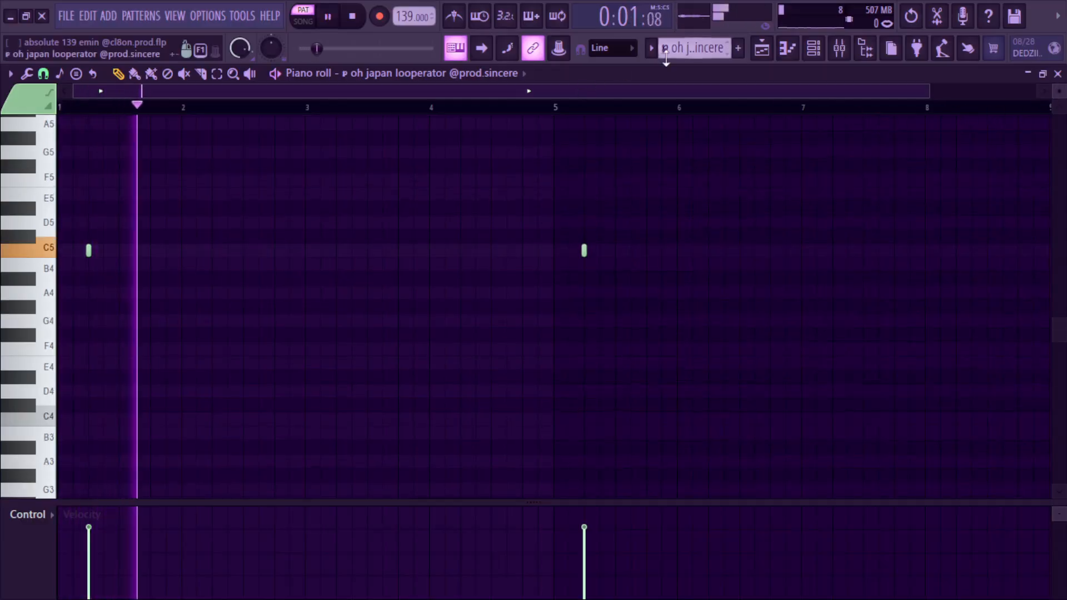
key(space)
Switch to the perclooperator pattern and audition its first hit from bar 3.
click(651, 49)
click(731, 215)
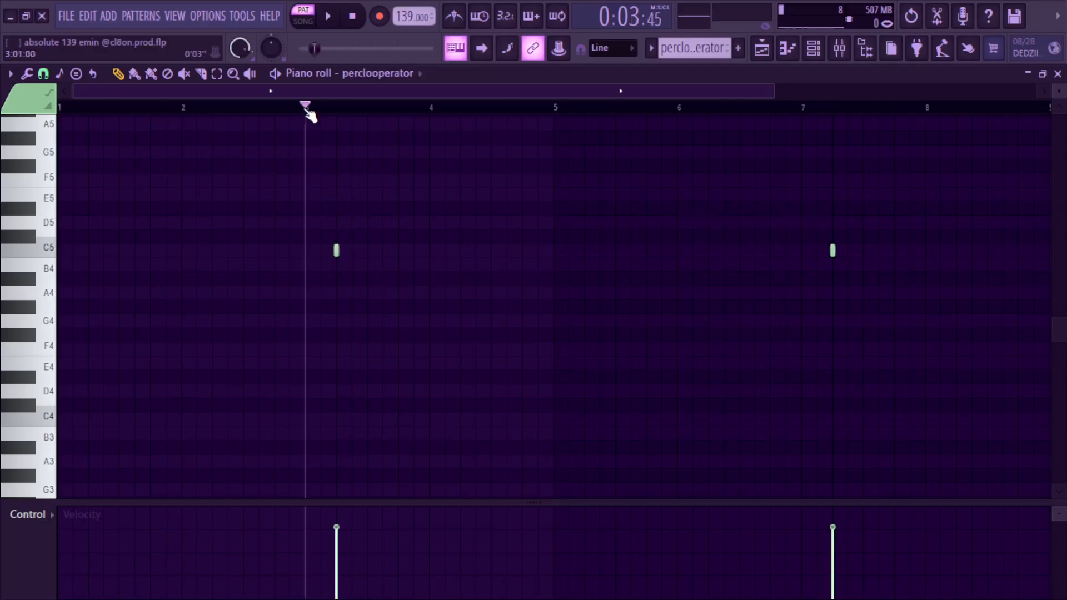
key(space)
key(space)
Switch to the perc ÷ 21 pattern and play it from the start.
click(651, 48)
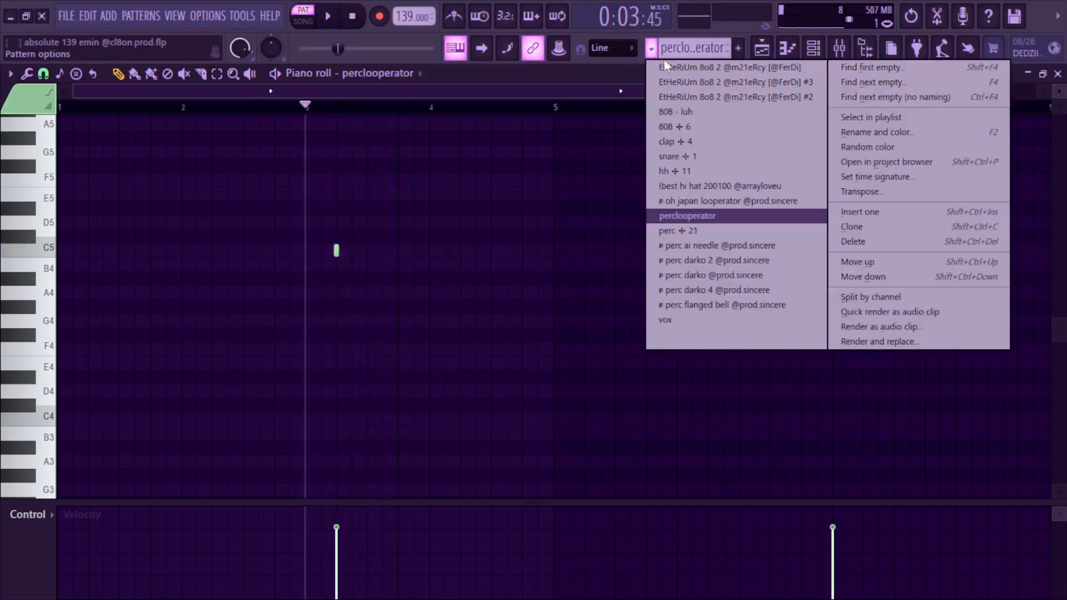
click(716, 234)
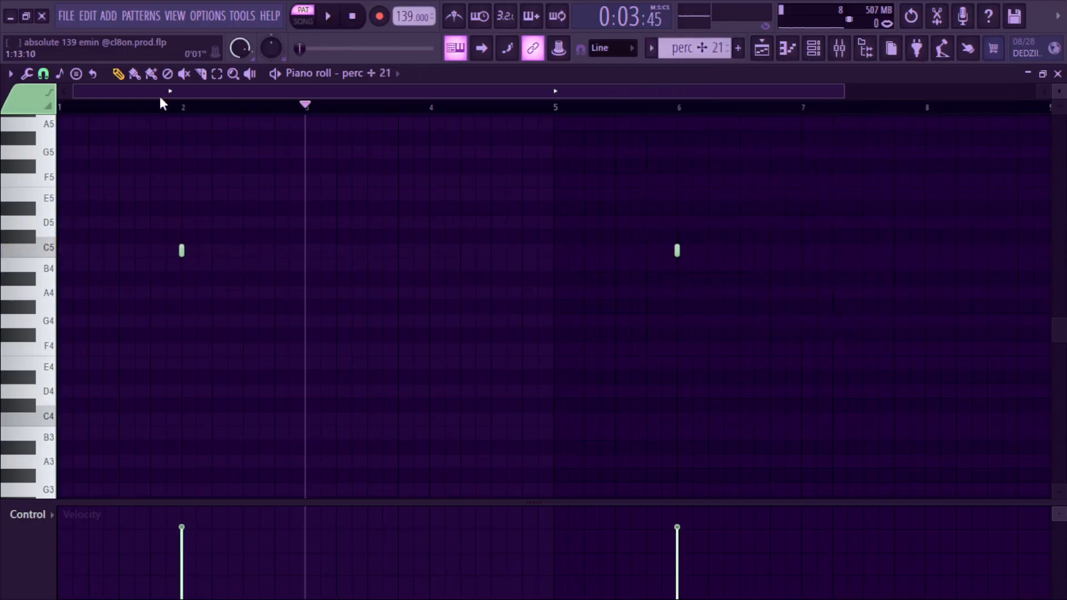
key(space)
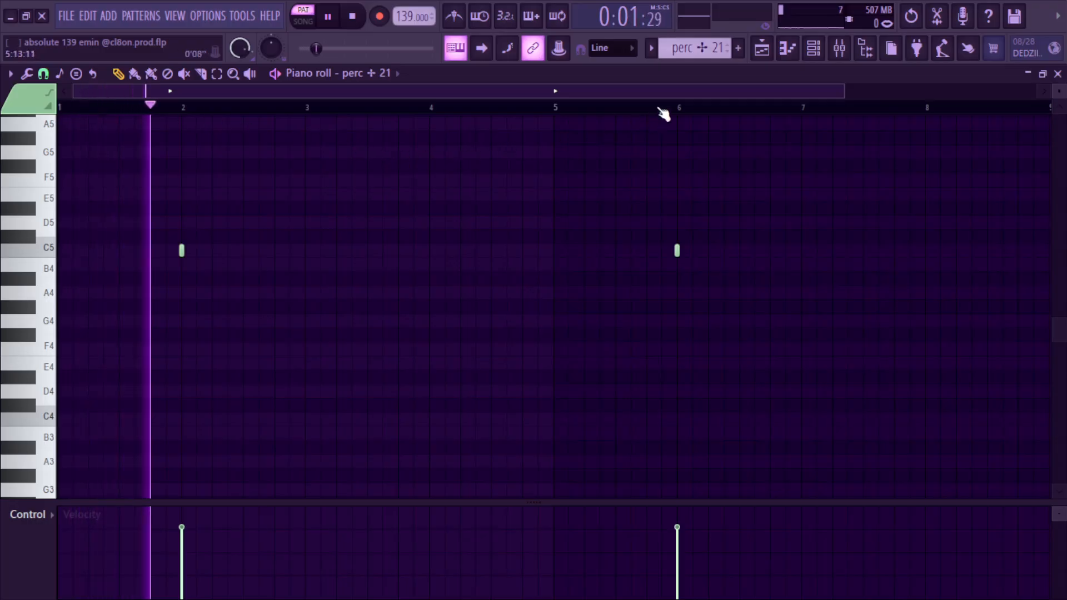
Switch to the perc ai needle pattern and play the quick three-note group just after bar 6.
click(652, 50)
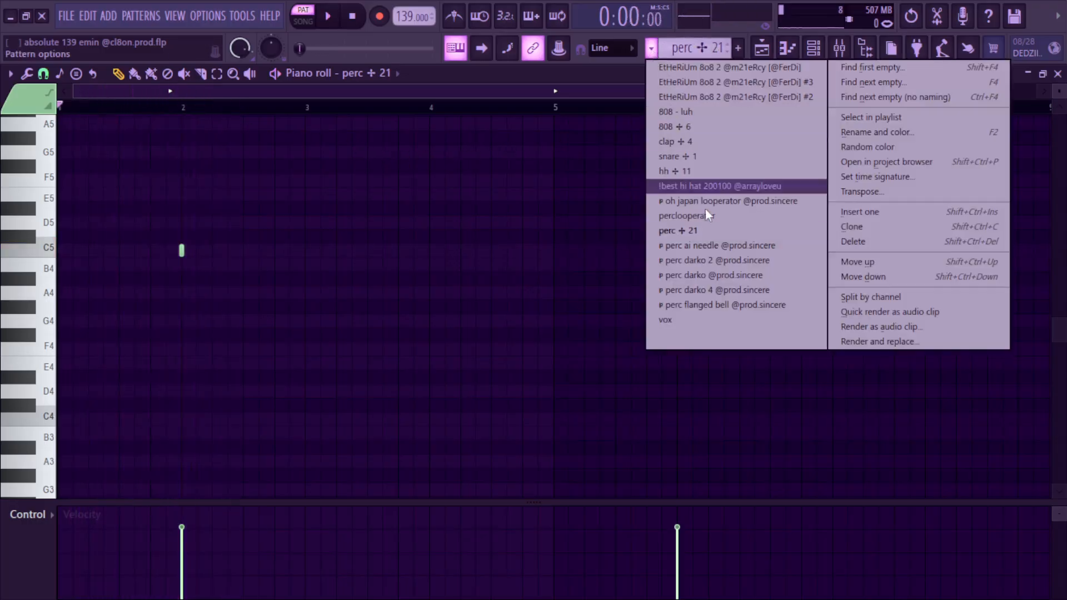
click(707, 245)
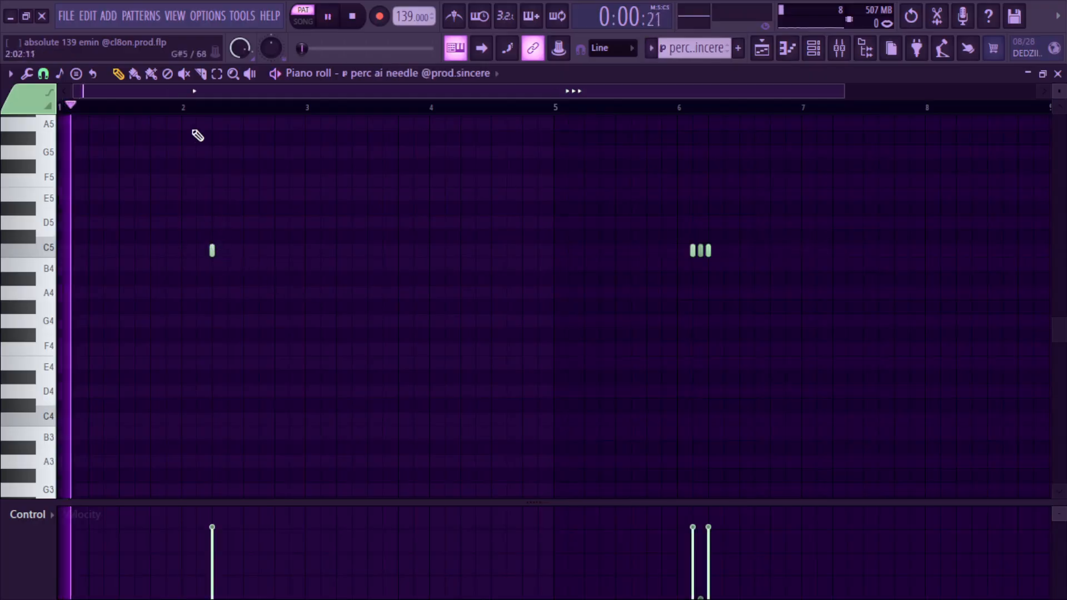
click(634, 111)
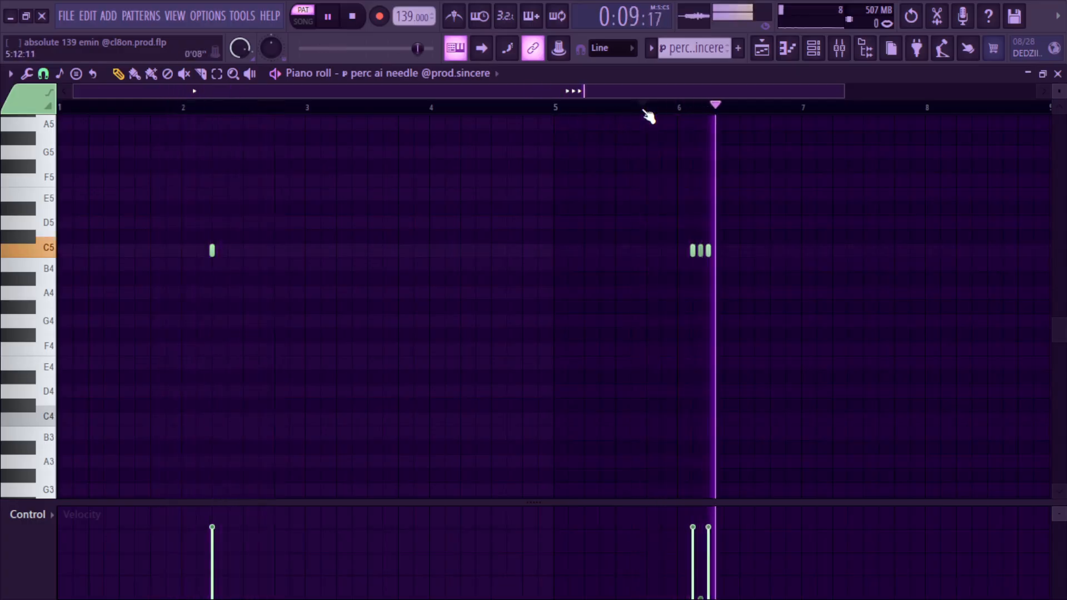
key(space)
Switch to the perc darko 2 pattern and play its single hit from just before bar 4.
click(648, 50)
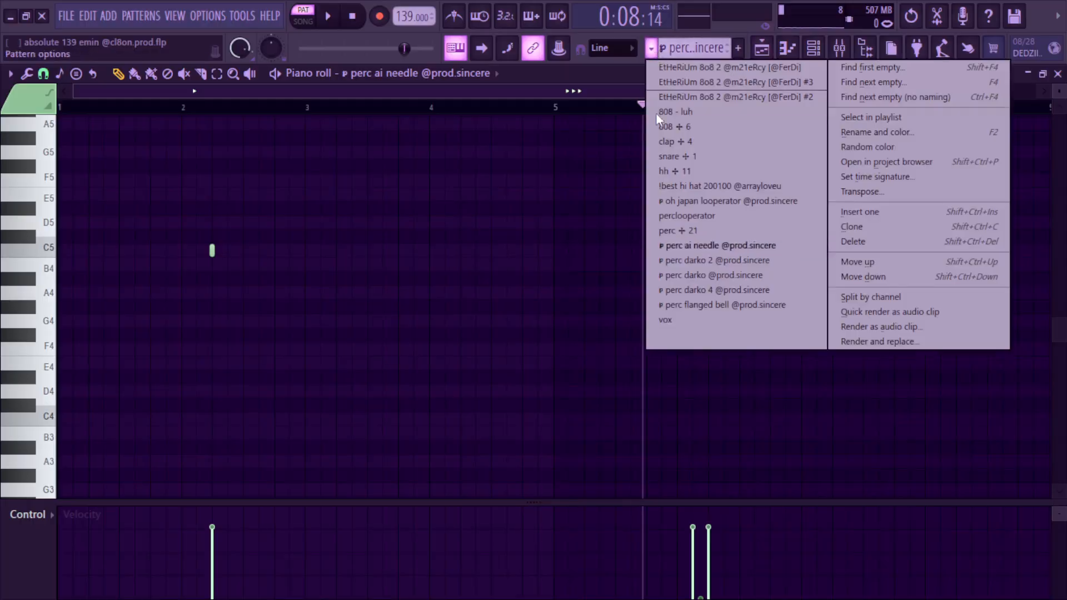
click(690, 261)
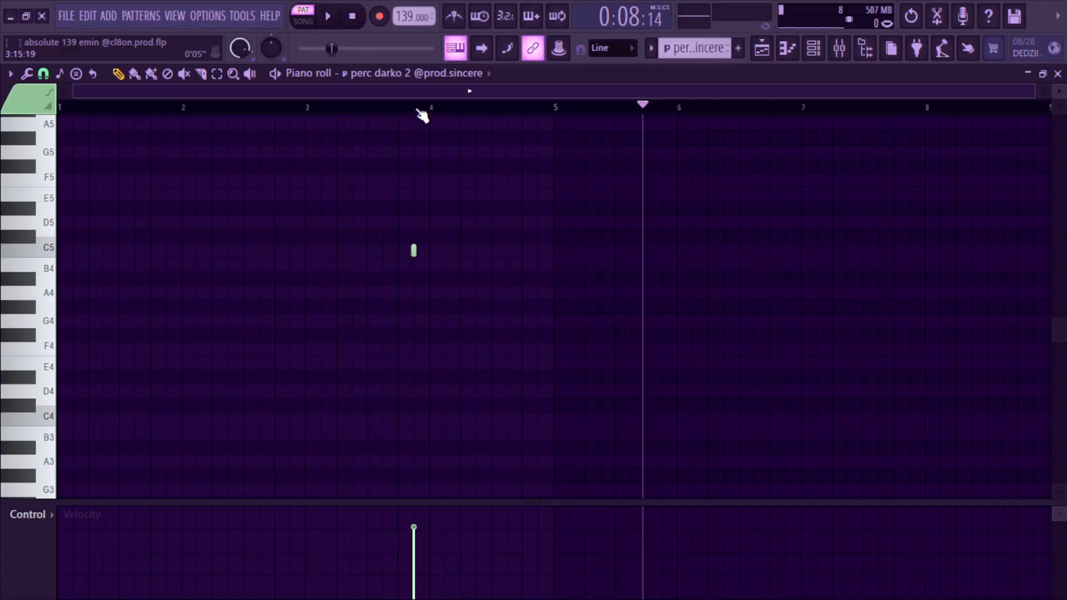
click(397, 108)
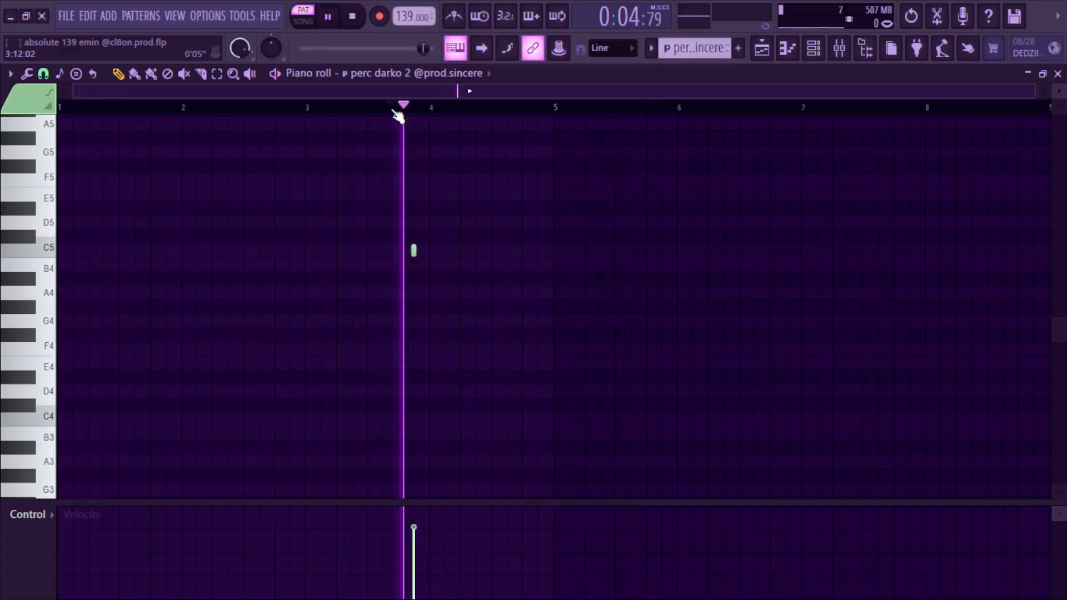
key(space)
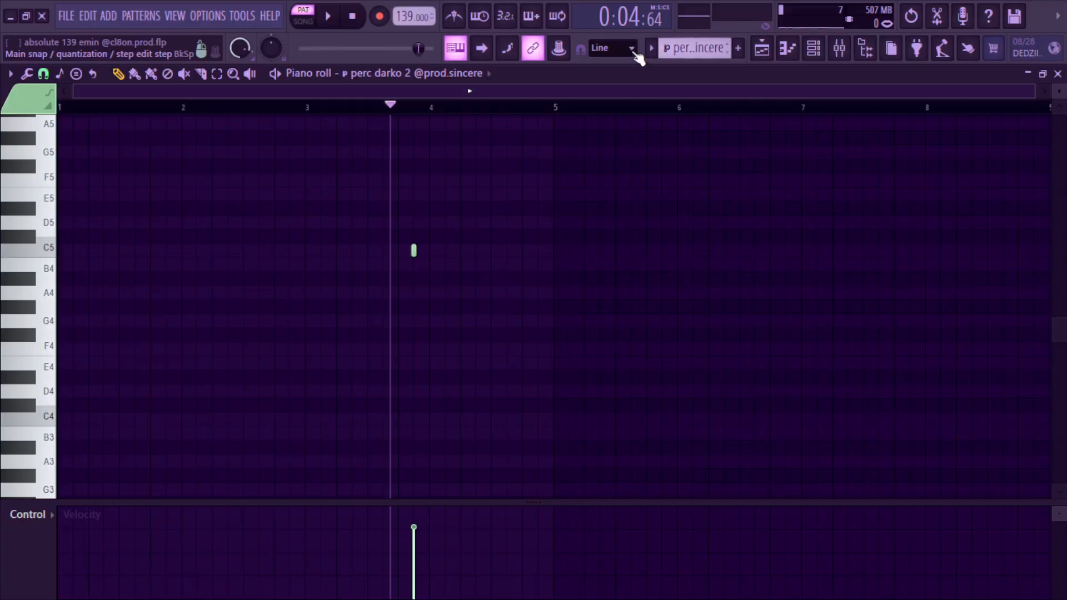
Switch to the perc darko pattern and audition its single hit after bar 4.
click(651, 48)
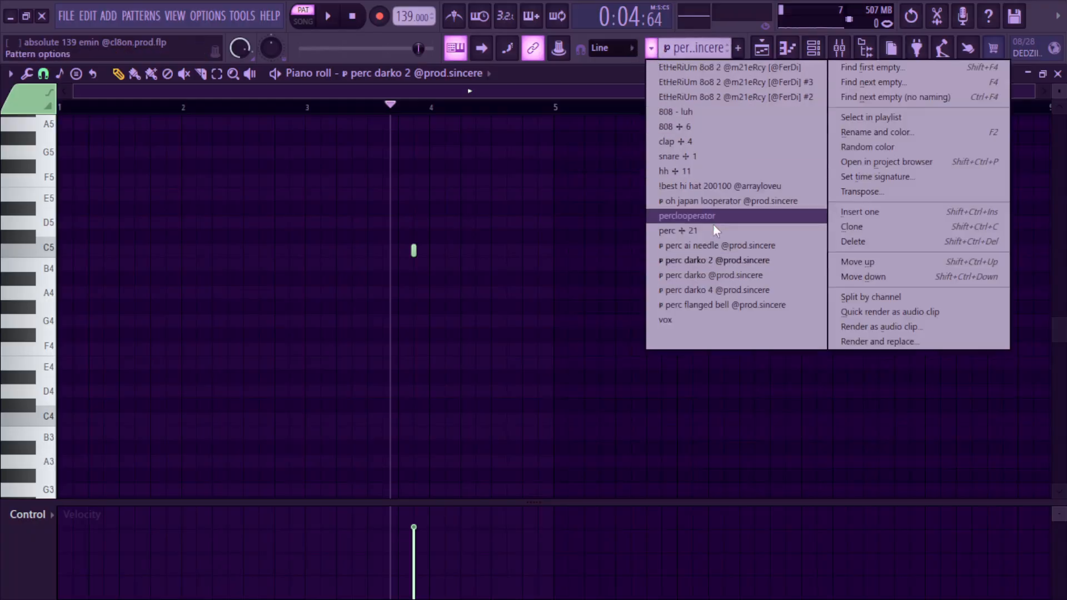
click(704, 276)
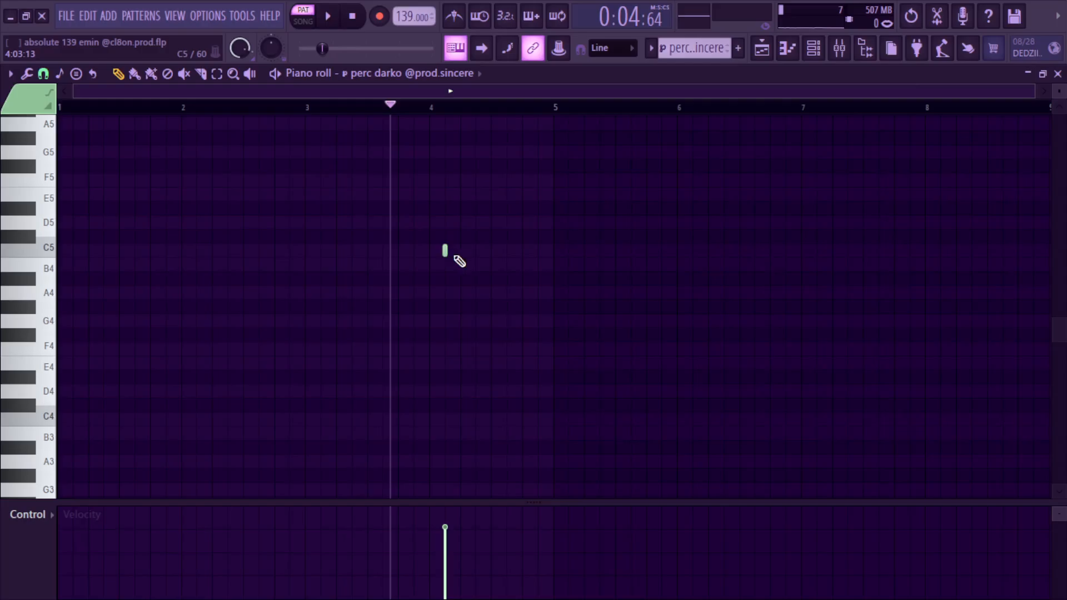
key(space)
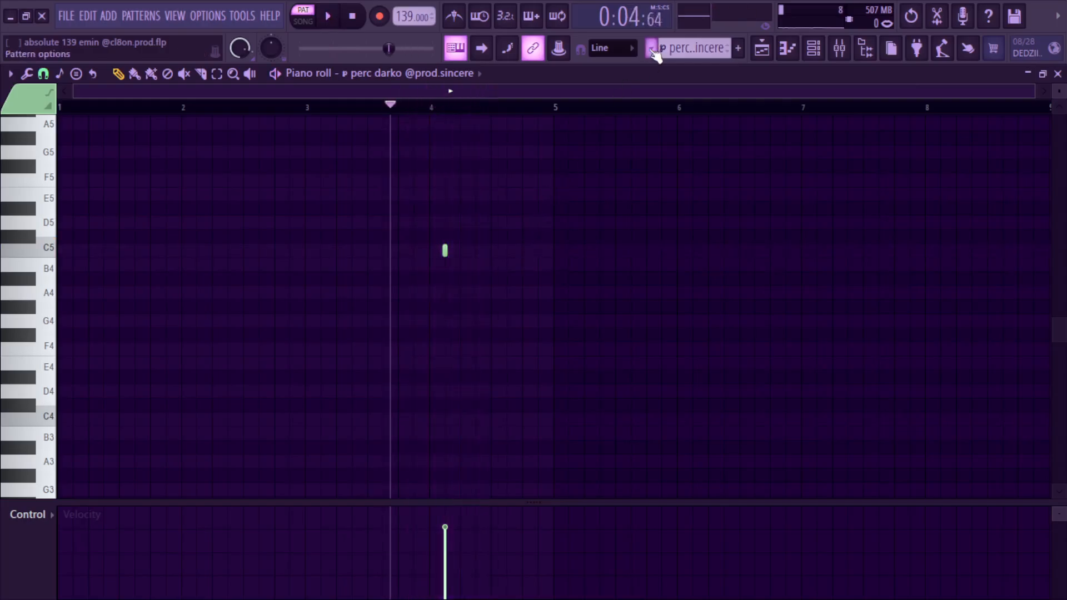
Switch to the perc darko 4 pattern and play it from the start.
click(651, 49)
click(719, 274)
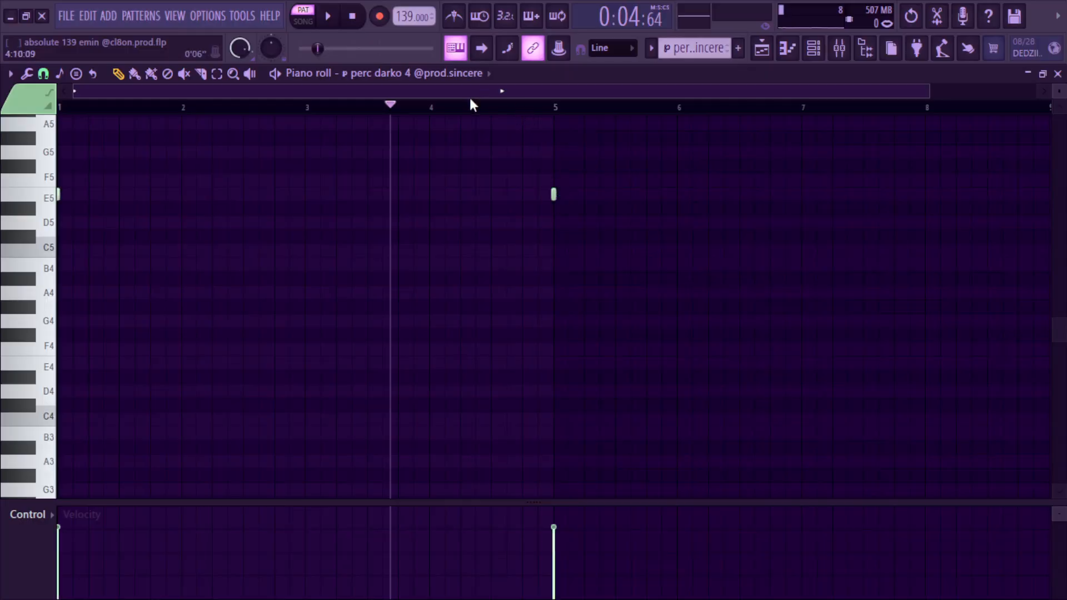
drag(469, 103, 3, 204)
key(space)
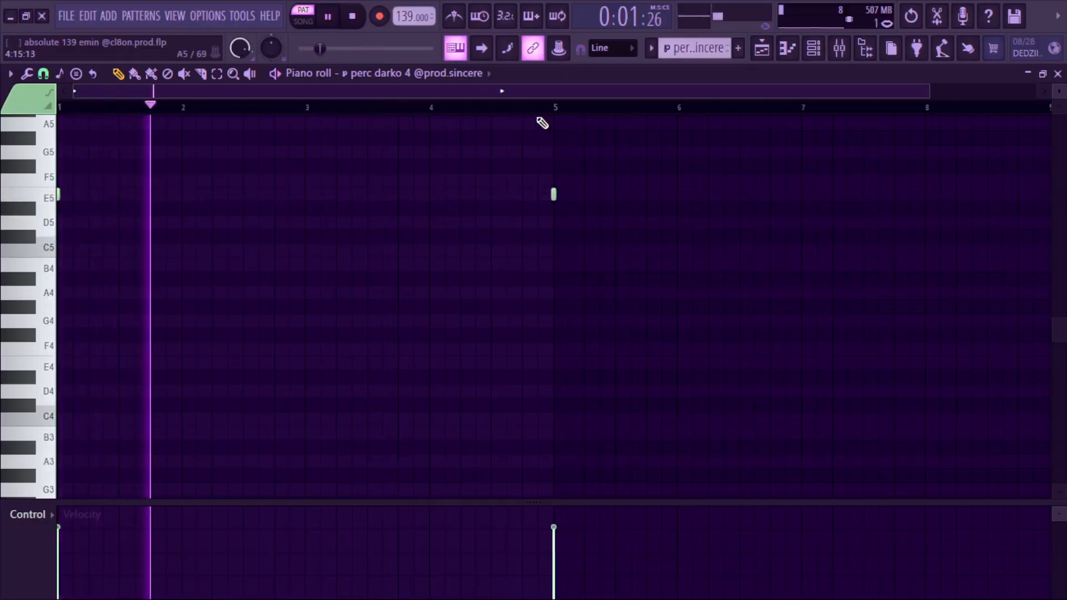
Examine the Fruity Convolver and Fruity Delay 3 effects on the perc darko 4 mixer track, and return to the piano roll.
click(840, 51)
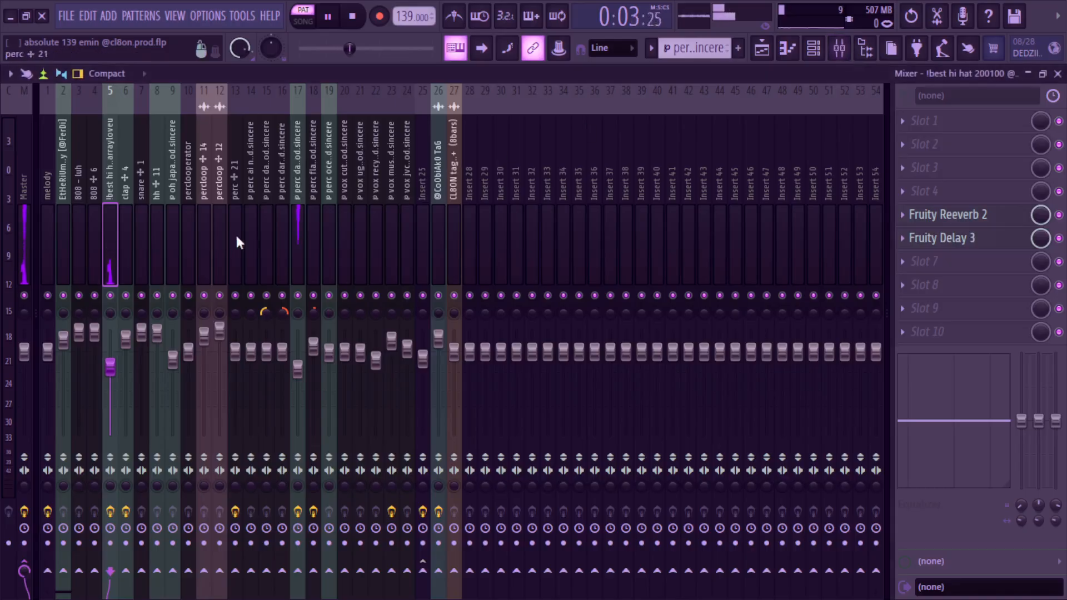
click(951, 165)
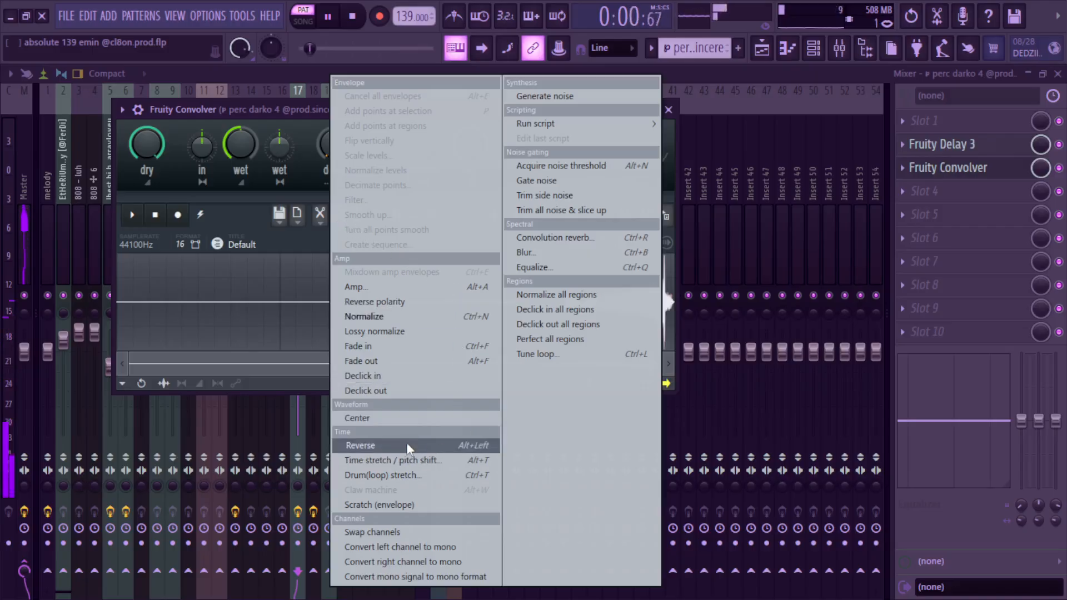
click(234, 223)
key(space)
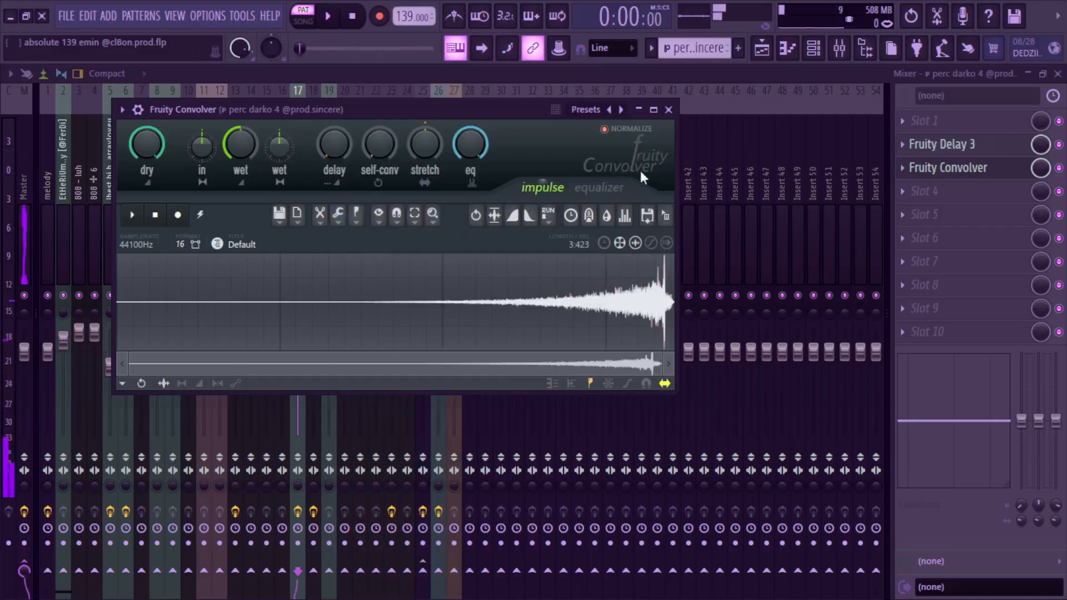
click(946, 147)
click(947, 146)
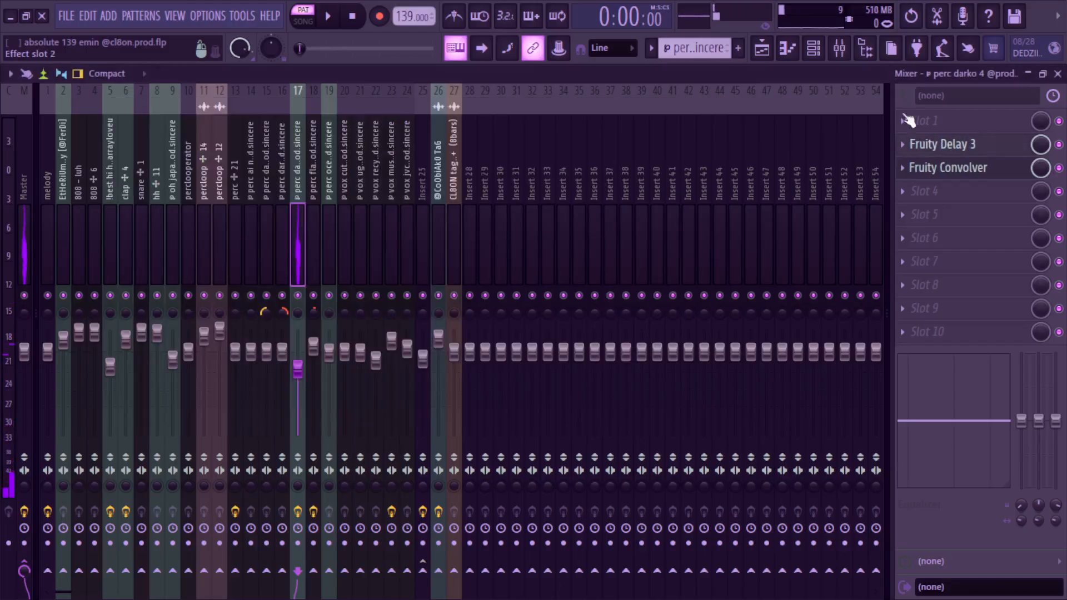
click(771, 56)
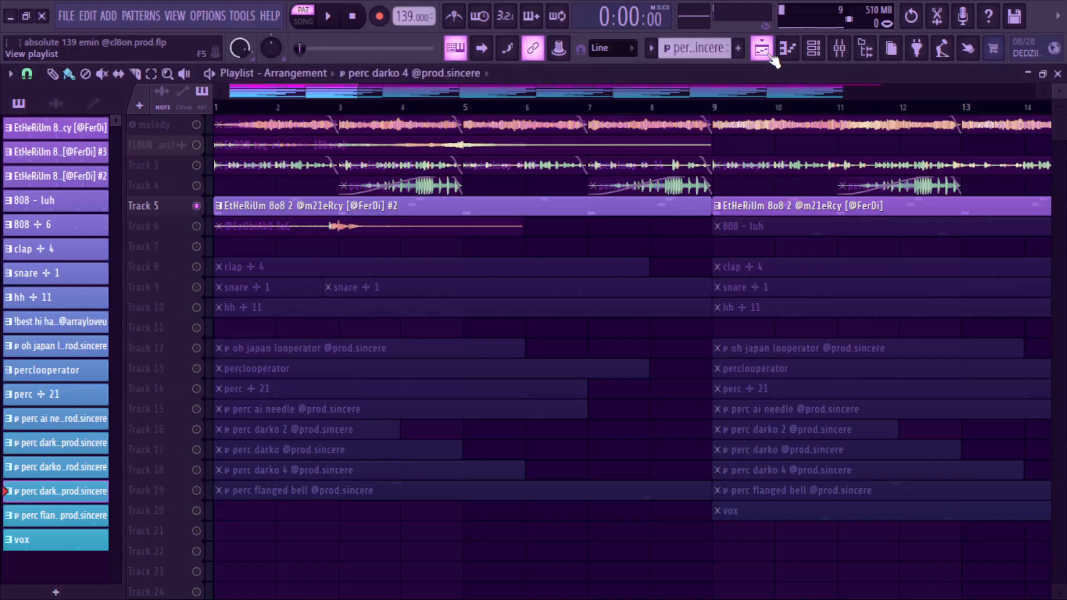
click(770, 54)
click(789, 49)
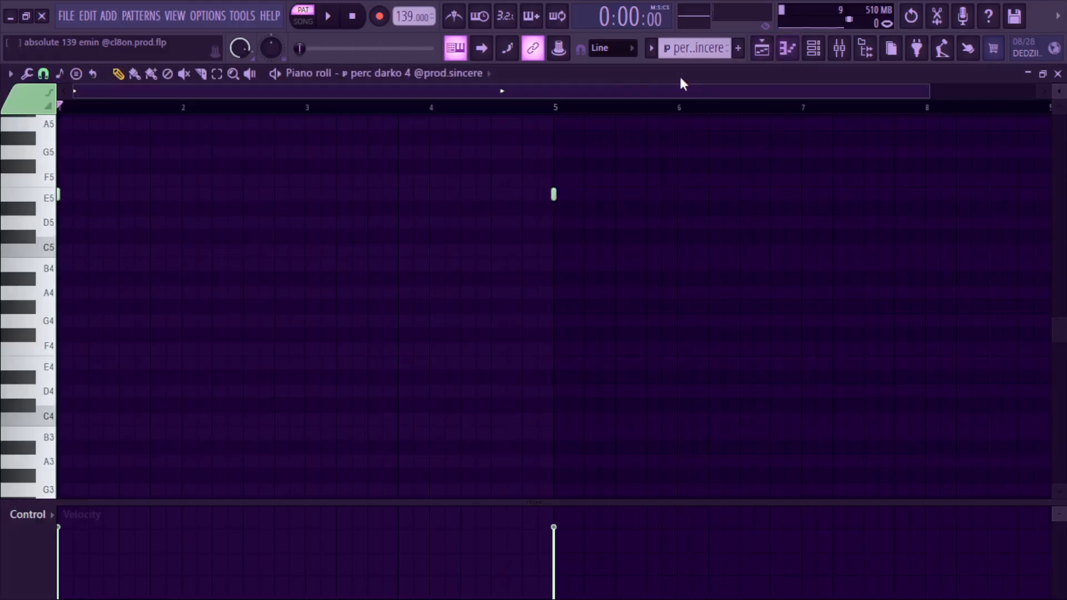
Switch to the perc flanged bell pattern and play it past bar 7.
click(663, 51)
click(725, 302)
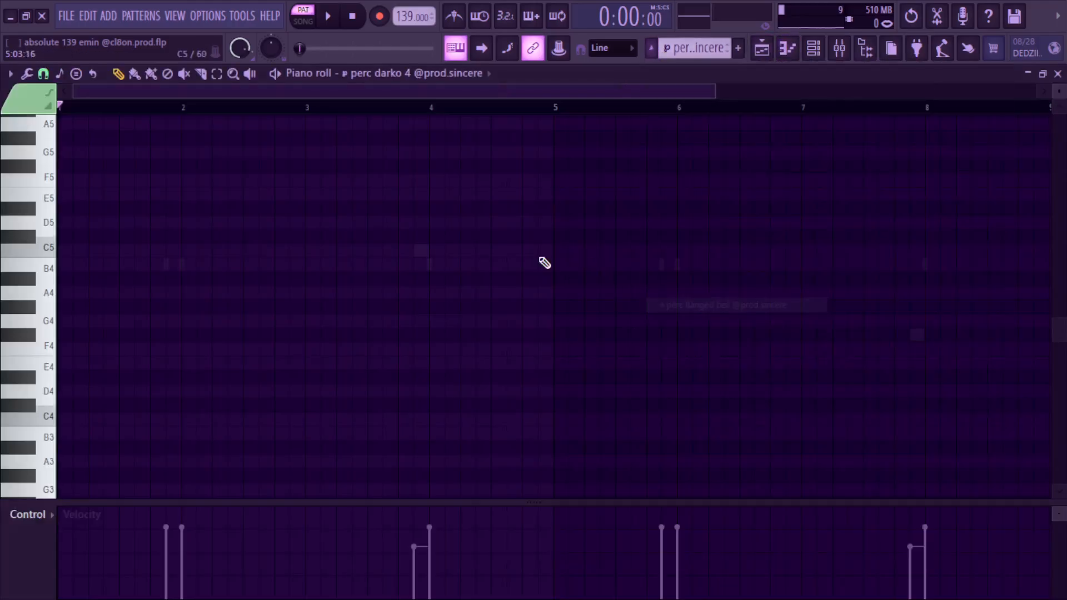
key(space)
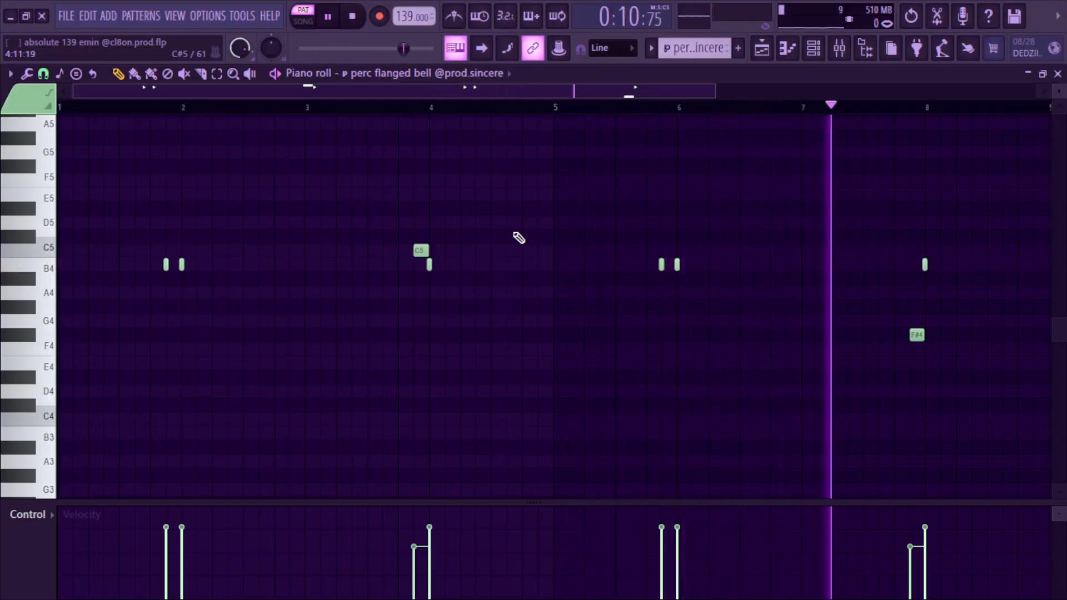
key(space)
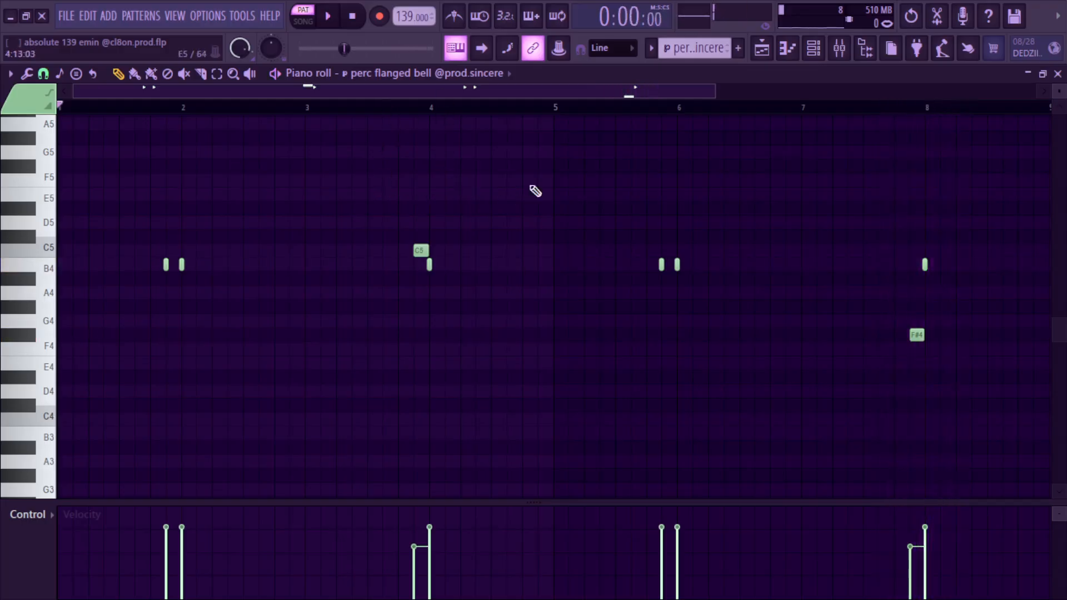
Switch to the vox pattern, show its vox jvcxb channel notes and play the pattern.
click(692, 45)
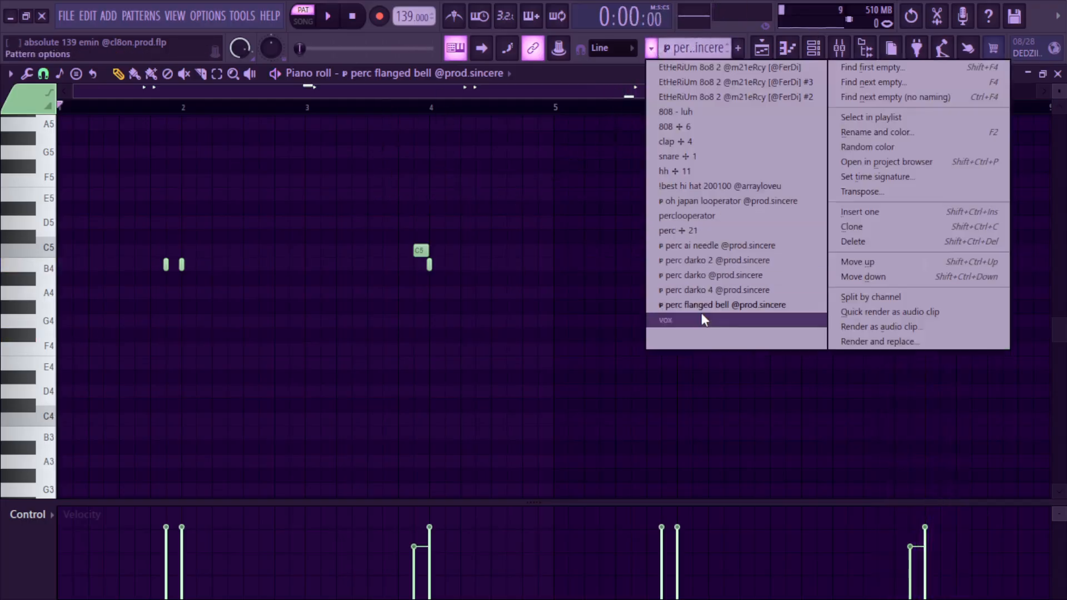
click(667, 319)
double_click(532, 251)
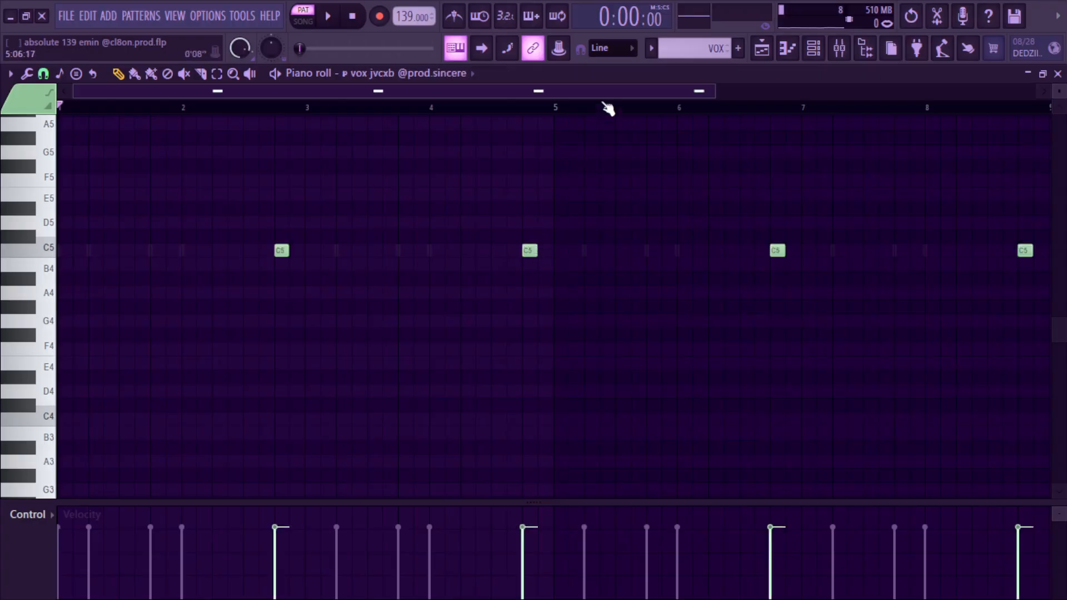
key(space)
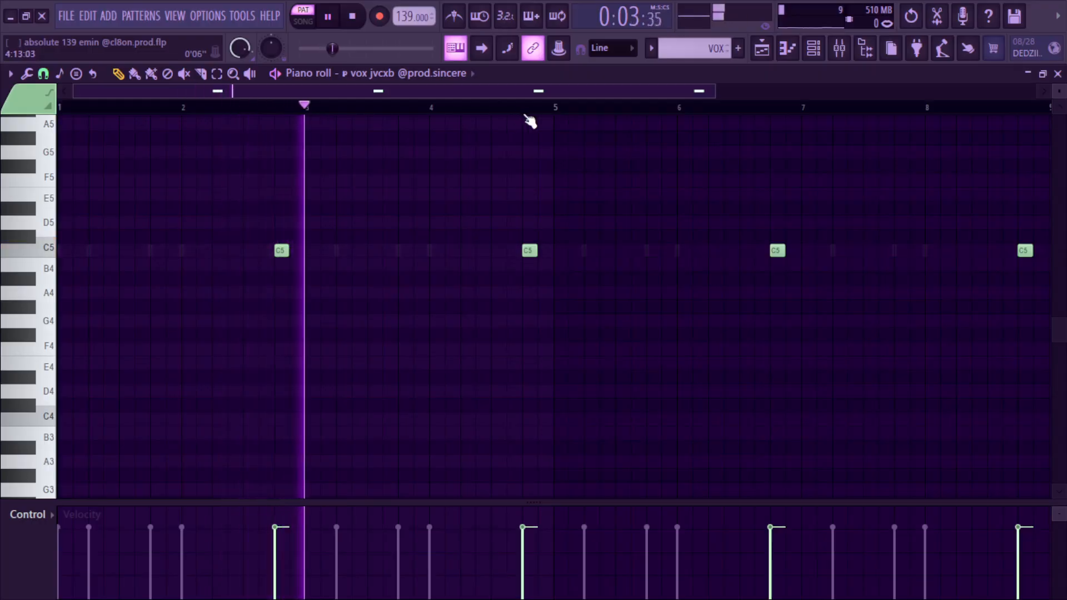
Show the vox ugh channel of the vox pattern in the piano roll and audition it.
click(654, 49)
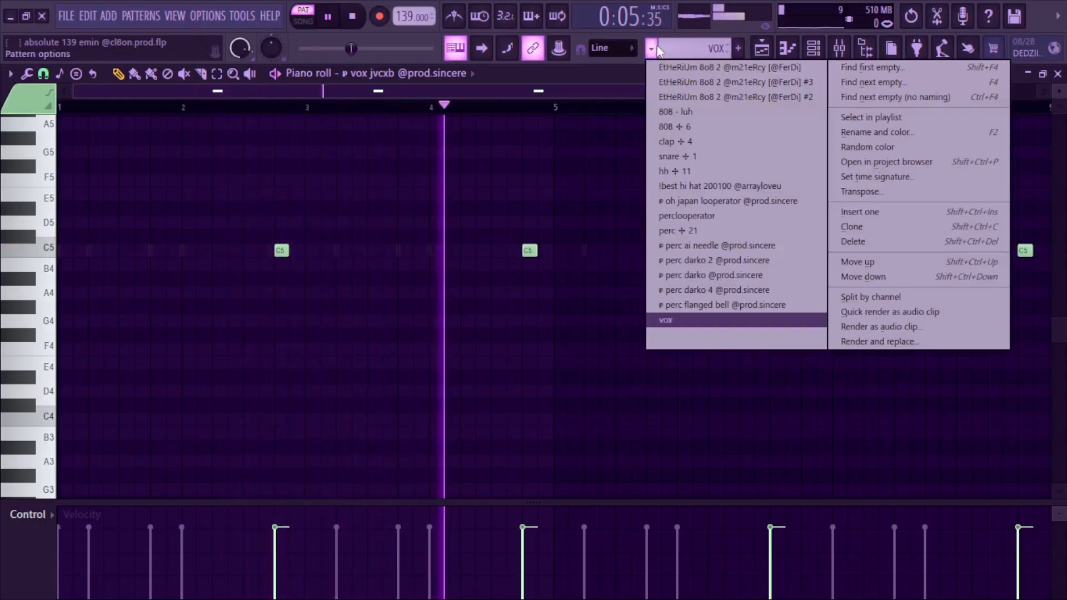
click(471, 73)
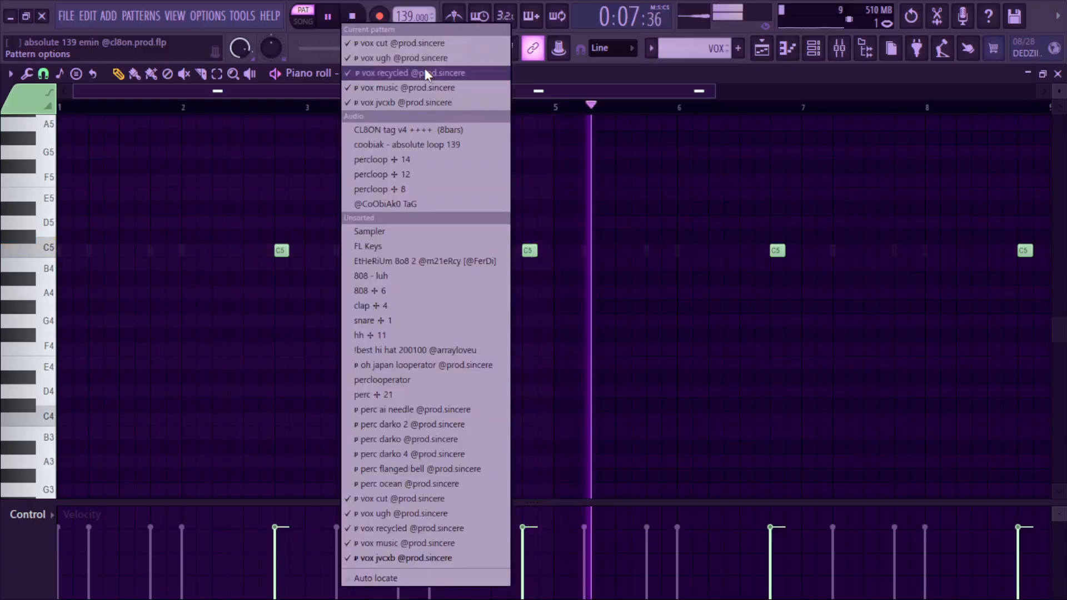
click(427, 512)
key(space)
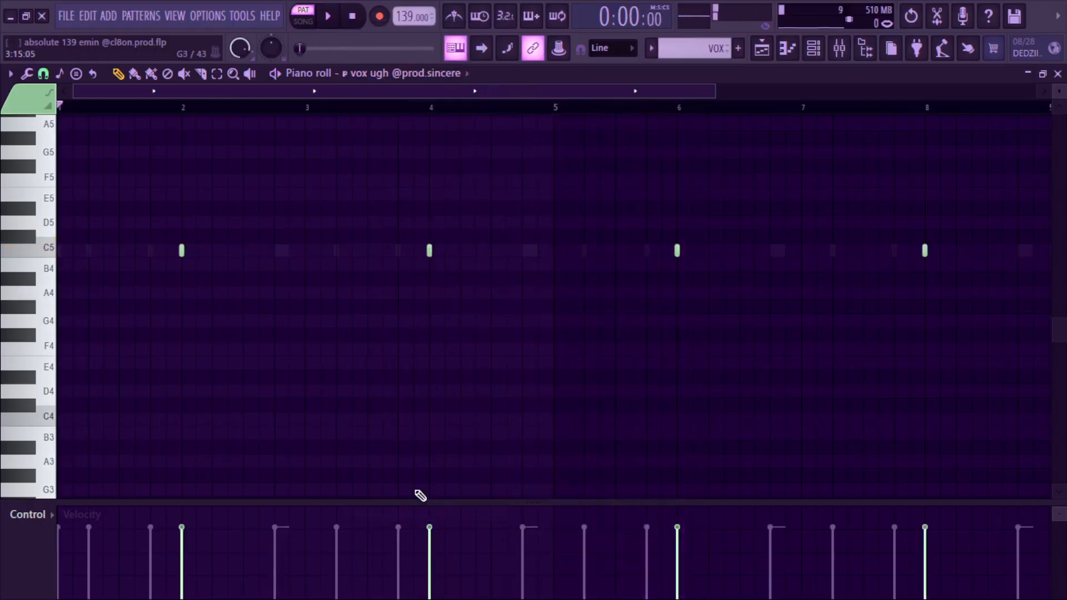
key(space)
key(space)
Show the vox recycled channel in the piano roll and audition its sound at C5.
click(643, 56)
click(425, 75)
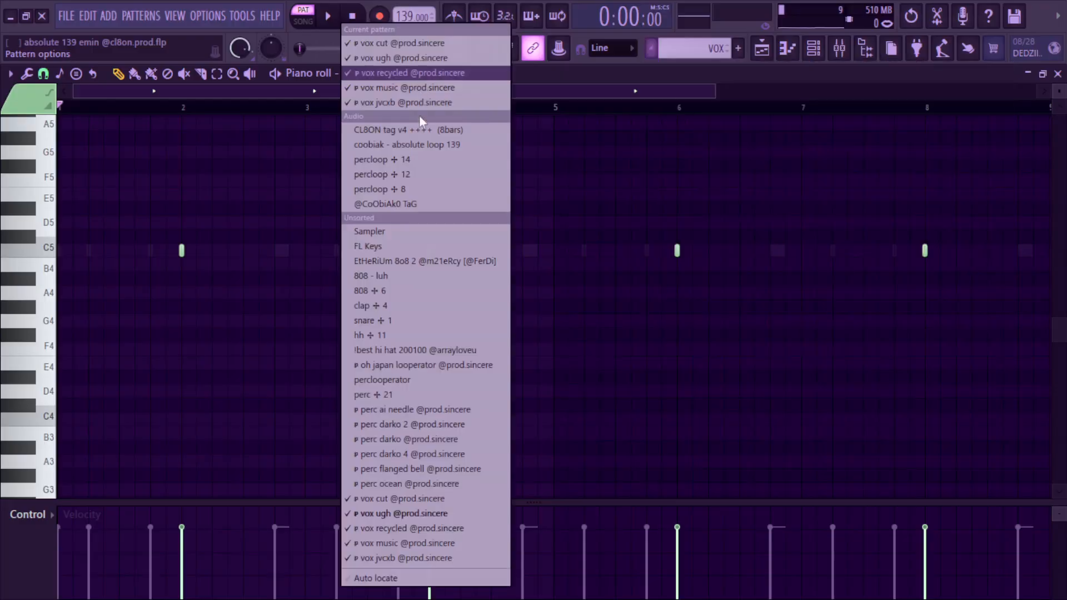
click(445, 526)
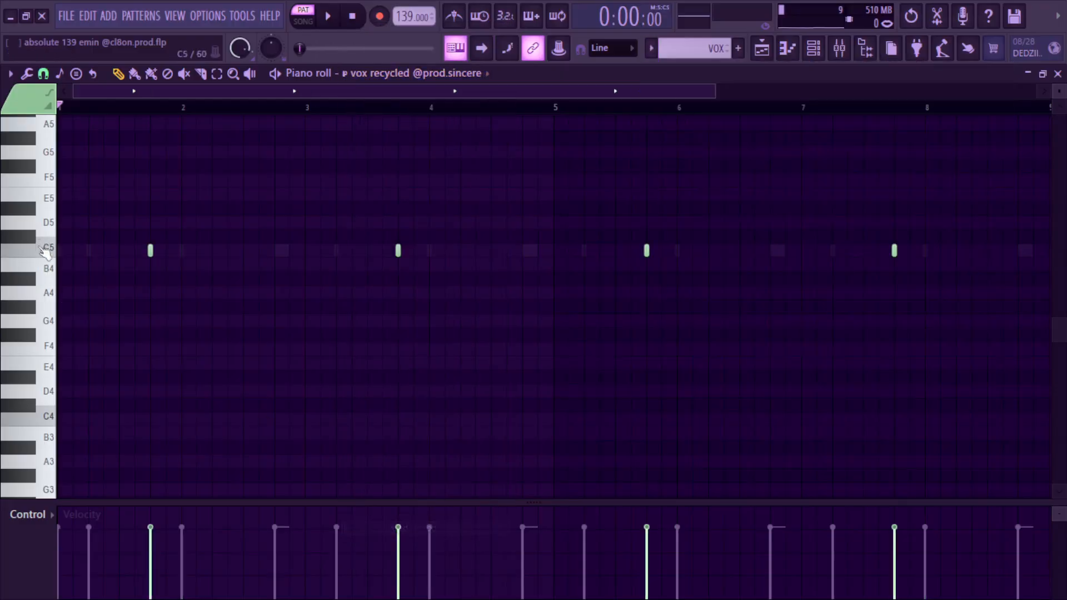
click(46, 251)
Show the vox music and vox jvcxb channels in the piano roll and audition each sound at C5.
click(465, 76)
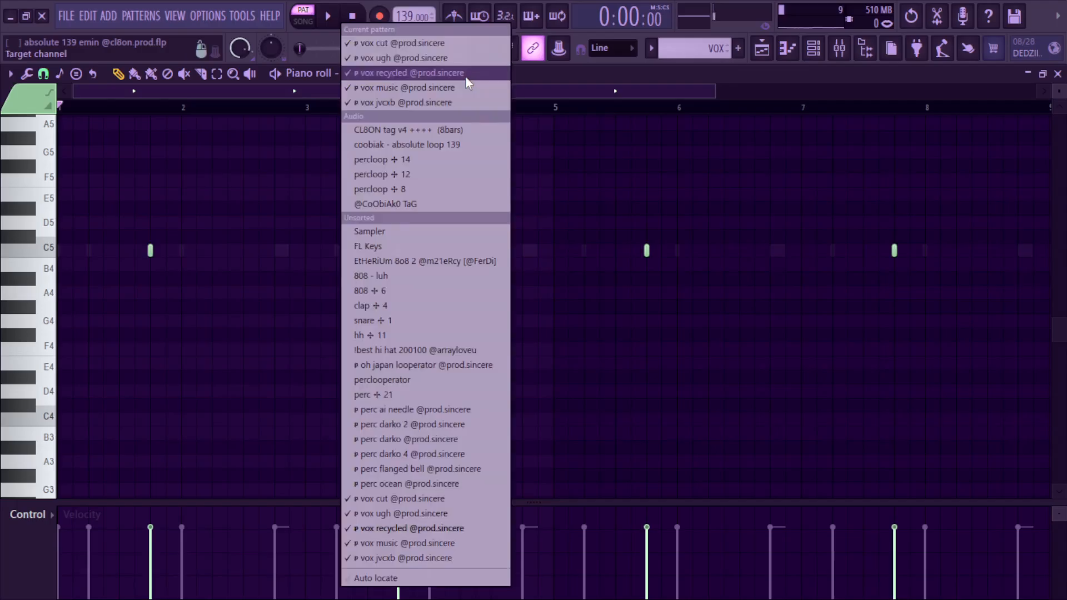
click(404, 543)
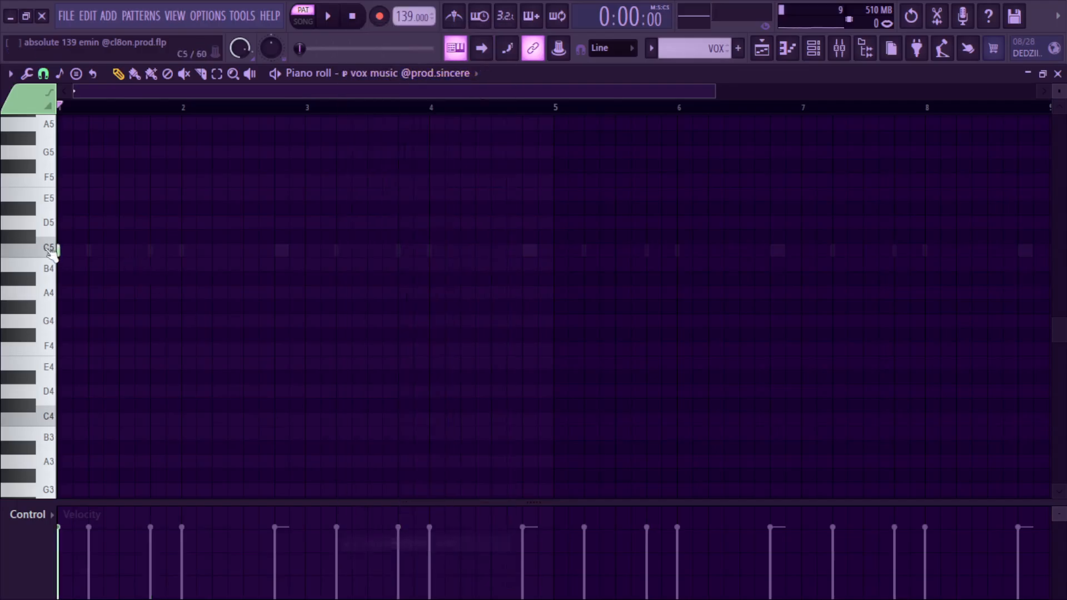
click(466, 74)
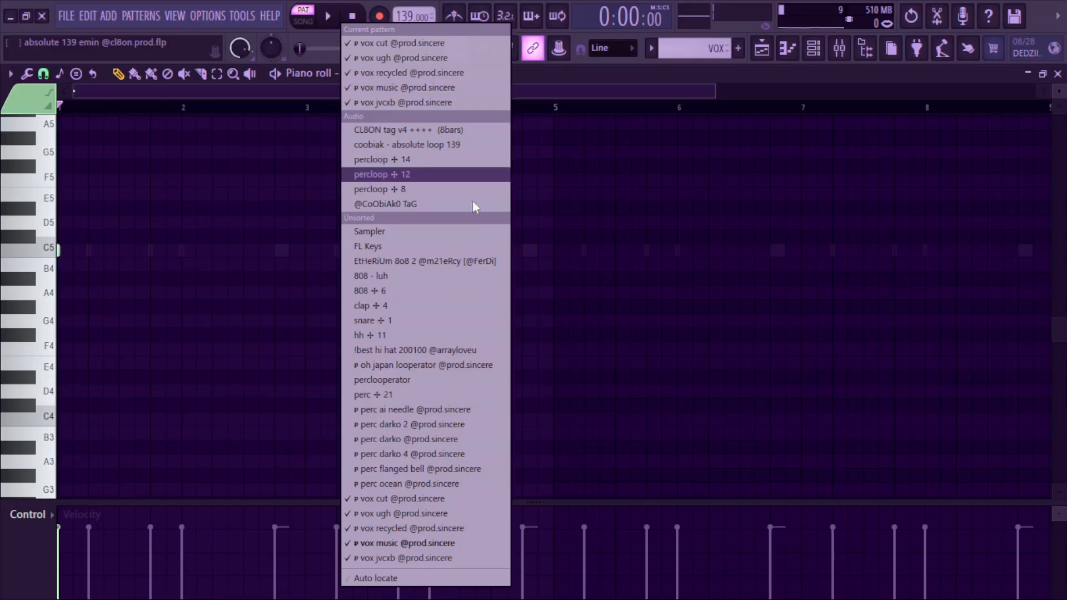
click(462, 560)
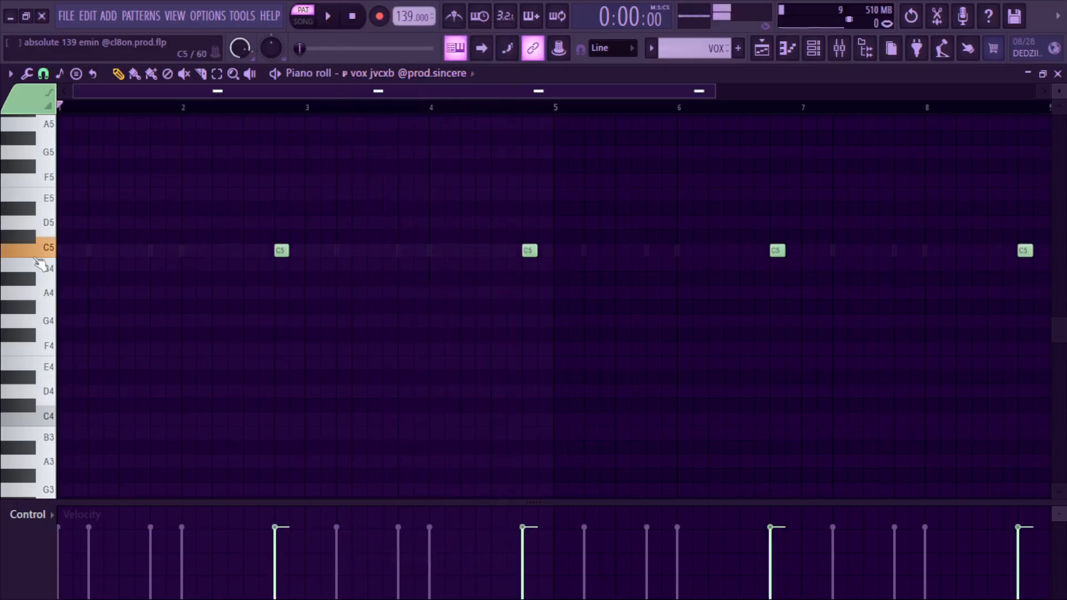
Play the vox pattern while bringing up the vox recycled and vox ugh channel notes in the piano roll.
key(space)
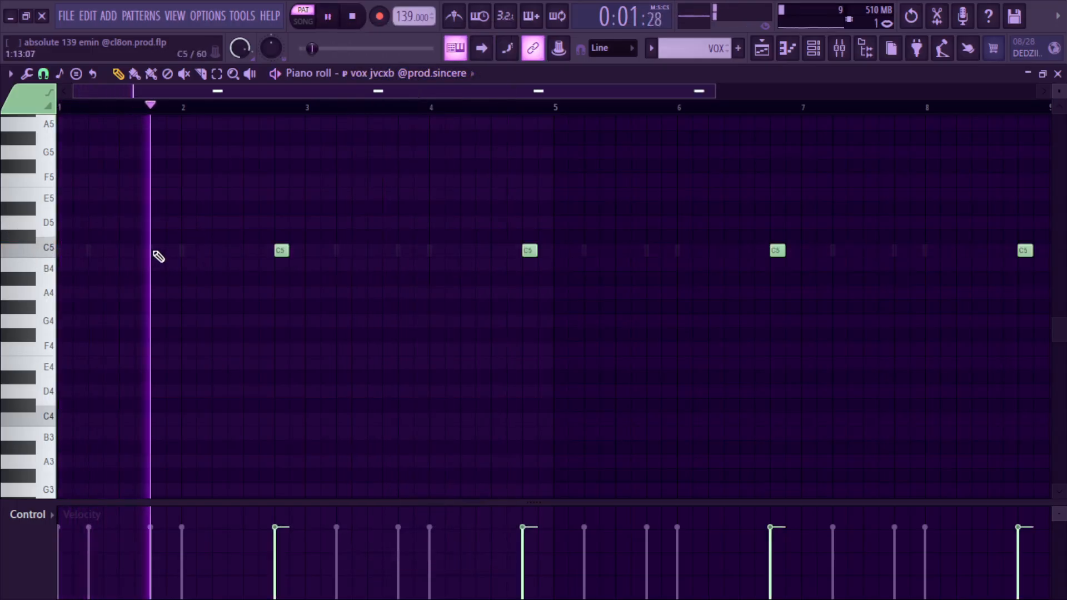
key(ctrl+z)
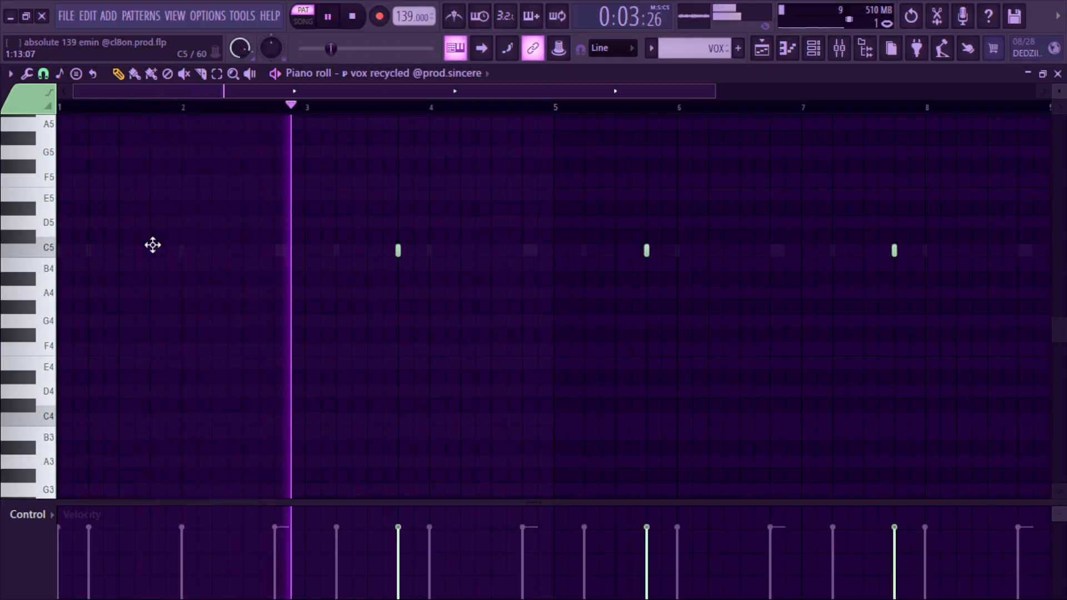
key(ctrl+z)
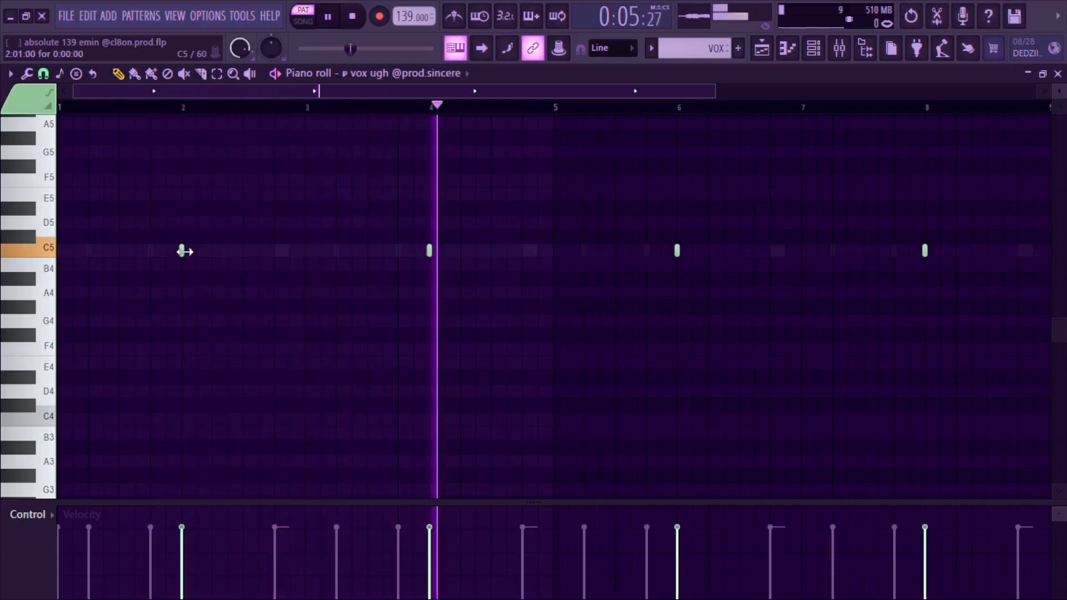
Inspect the Fruity Reeverb 2 and Fruity Delay 3 effects on mixer Insert 25 while the vox pattern plays.
click(839, 48)
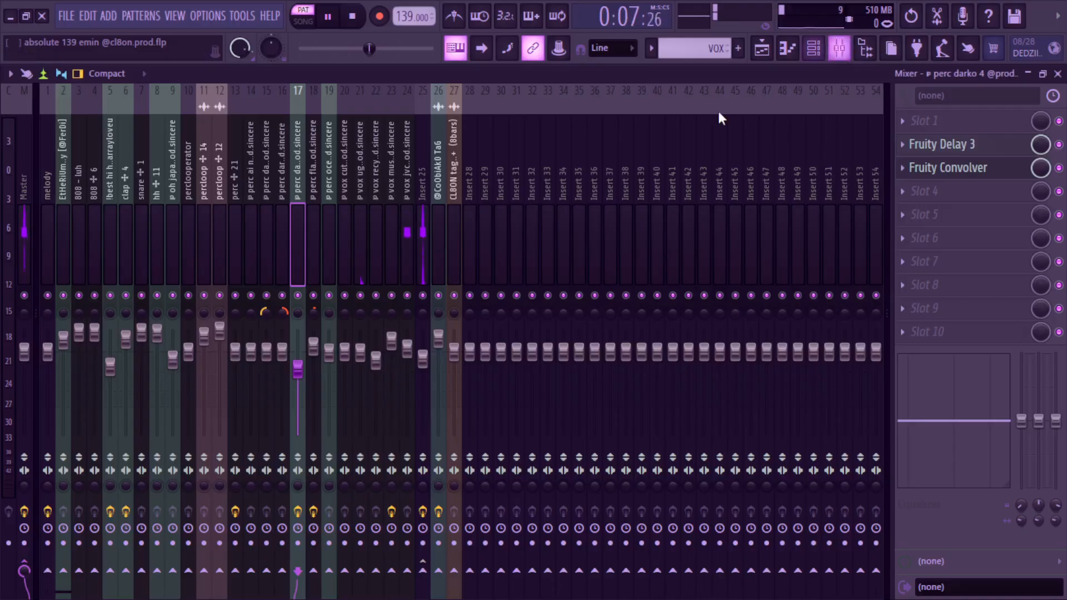
click(422, 223)
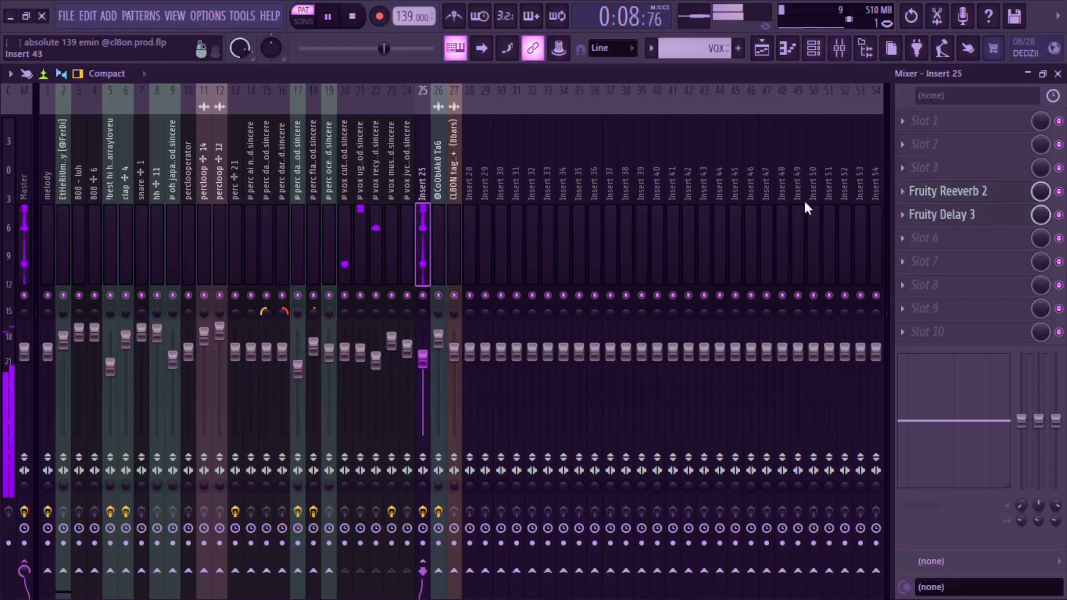
click(977, 190)
click(977, 191)
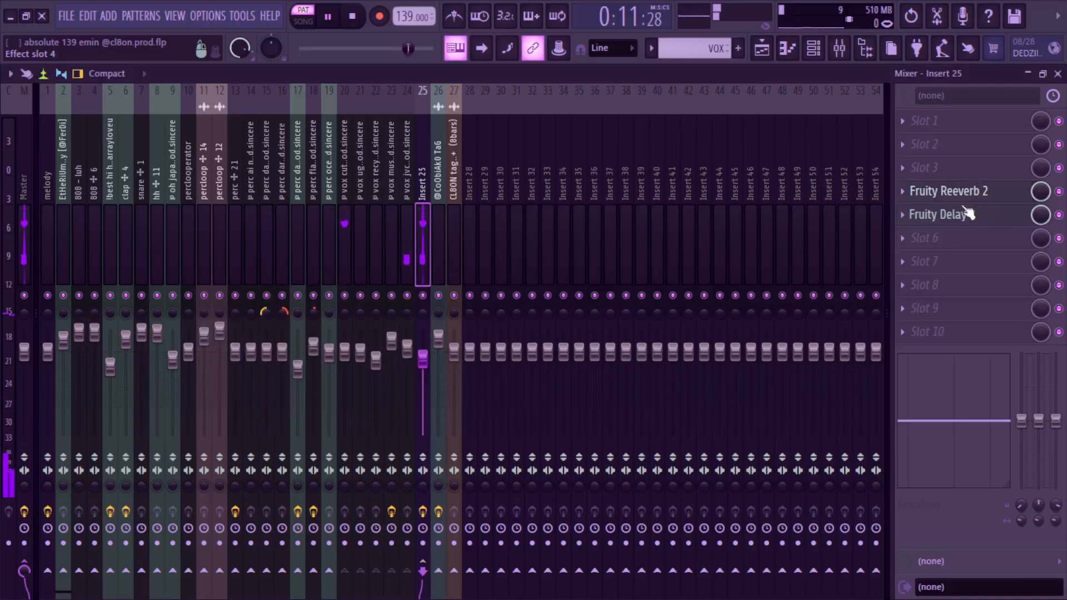
click(967, 215)
click(967, 215)
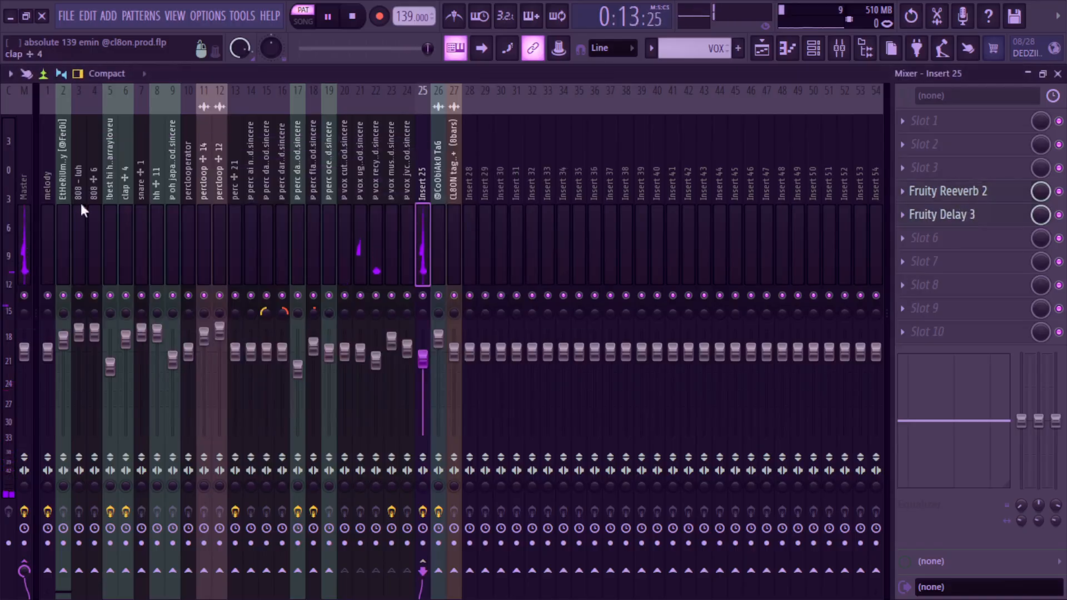
Stop playback and examine the Fresh Air settings and preset list on the mixer's Master track.
key(space)
click(20, 205)
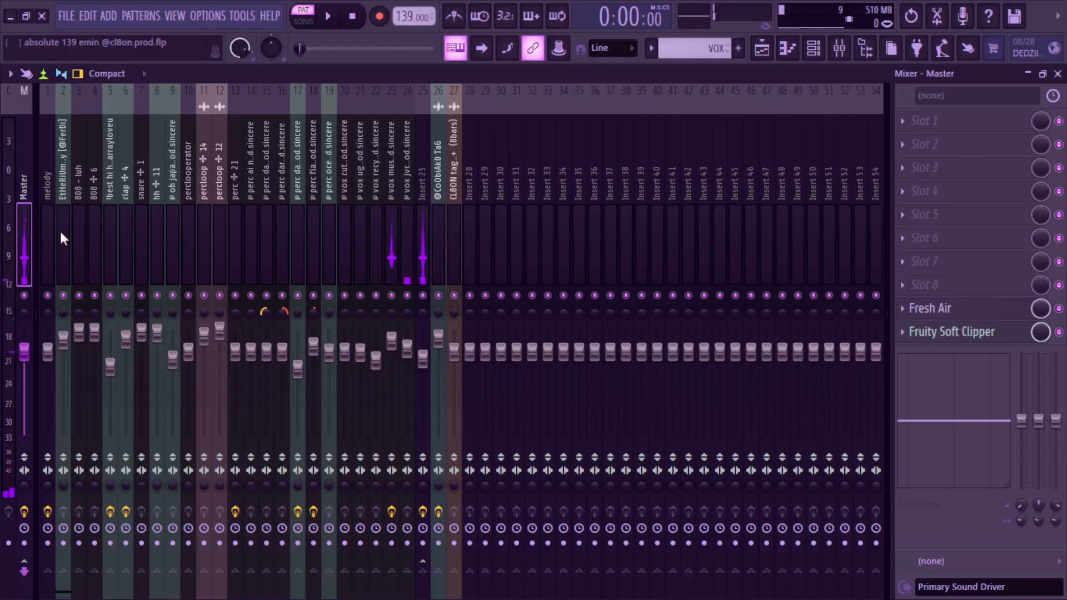
click(933, 309)
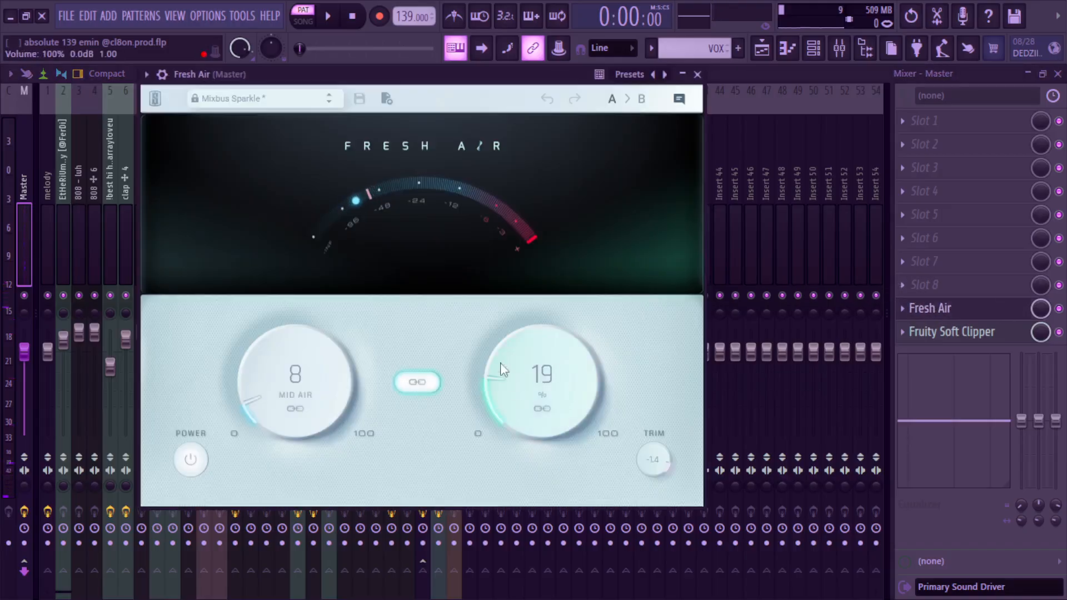
click(290, 98)
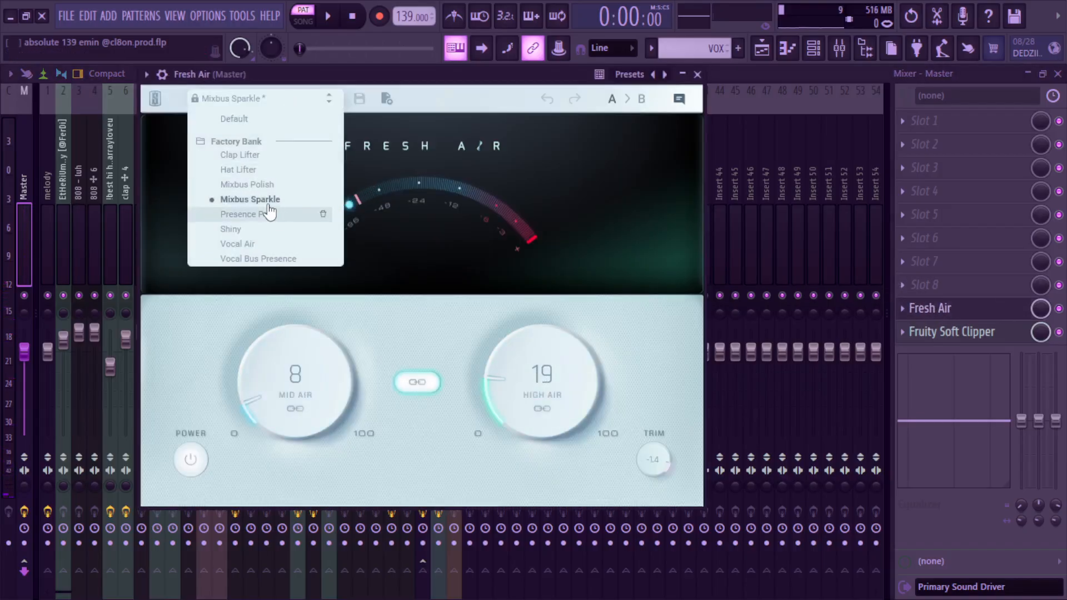
Examine the Fruity Soft Clipper on the Master track and look at its preset list.
click(1004, 340)
click(224, 187)
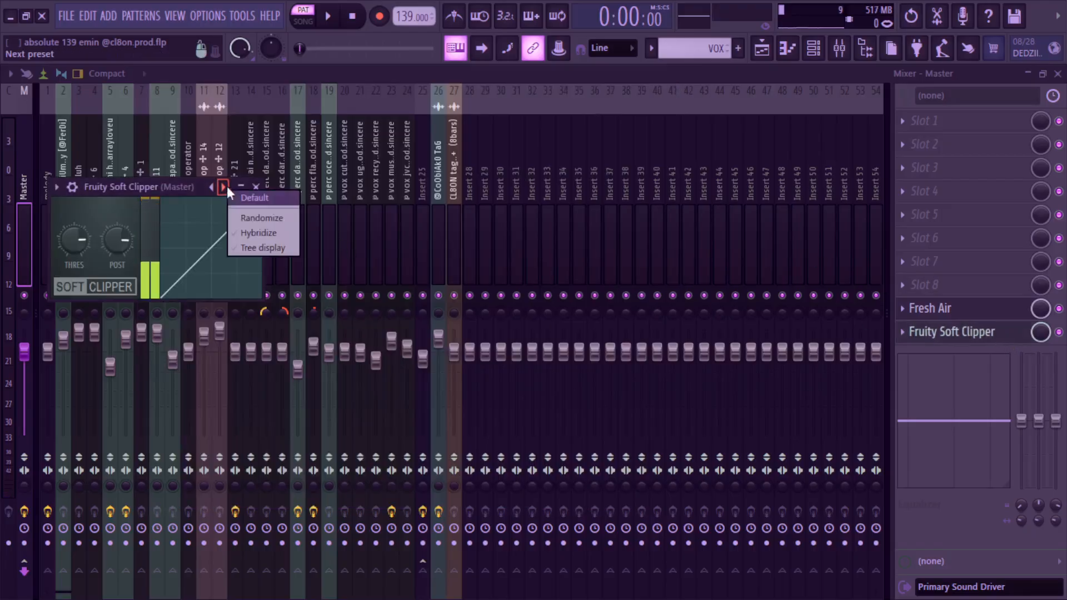
click(319, 190)
Show the playlist, re-enable all tracks by clearing the Track 5 solo, and mute the melody track.
click(766, 48)
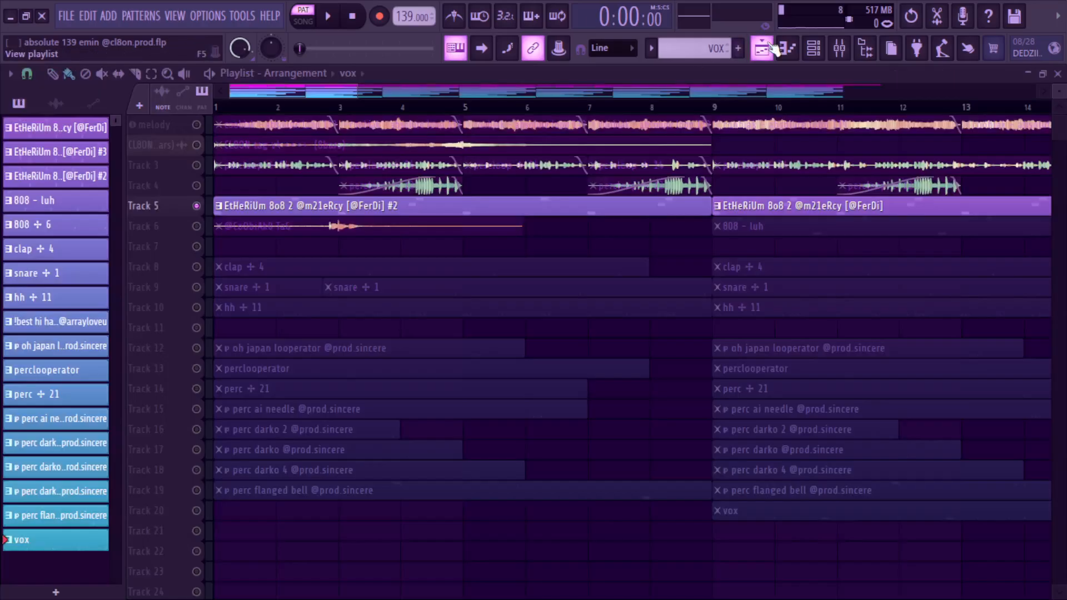
ctrl+click(192, 185)
ctrl+click(191, 185)
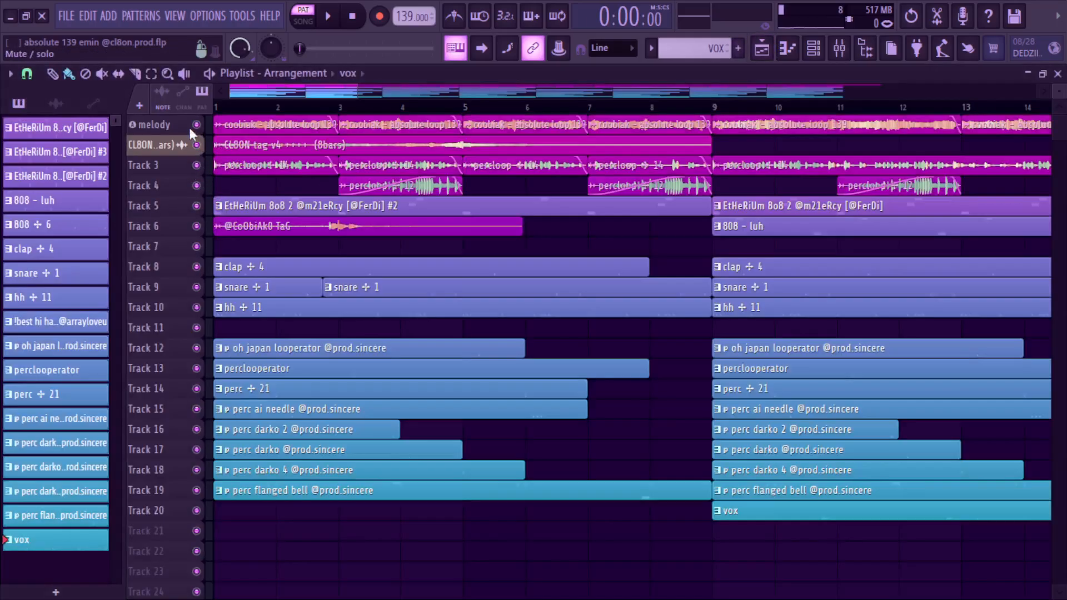
click(192, 125)
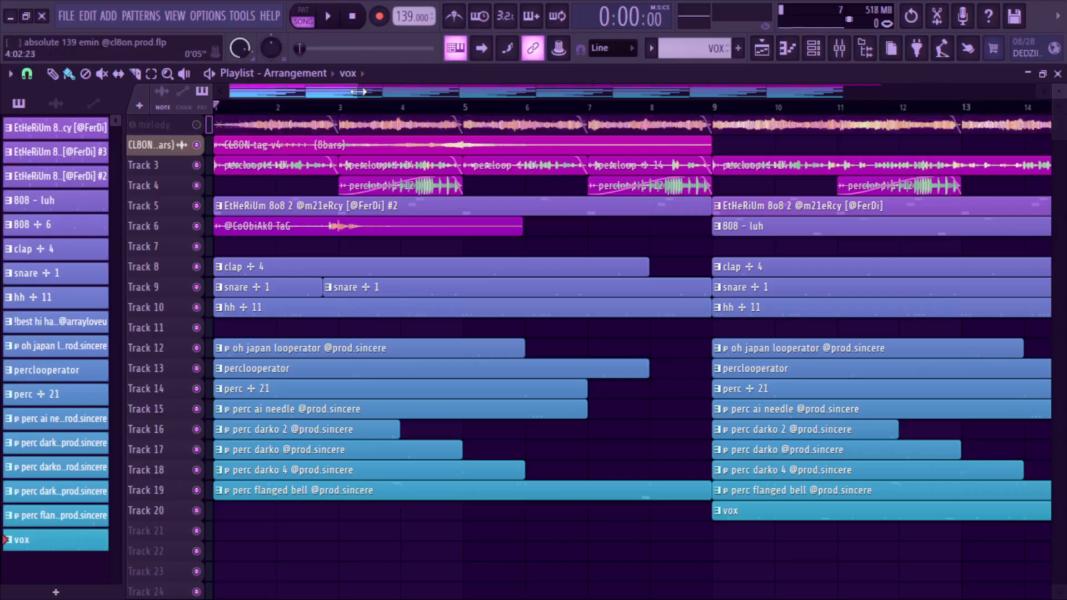
Play the arrangement without the melody, first from the start and again from bar 9.
key(space)
drag(359, 92, 620, 94)
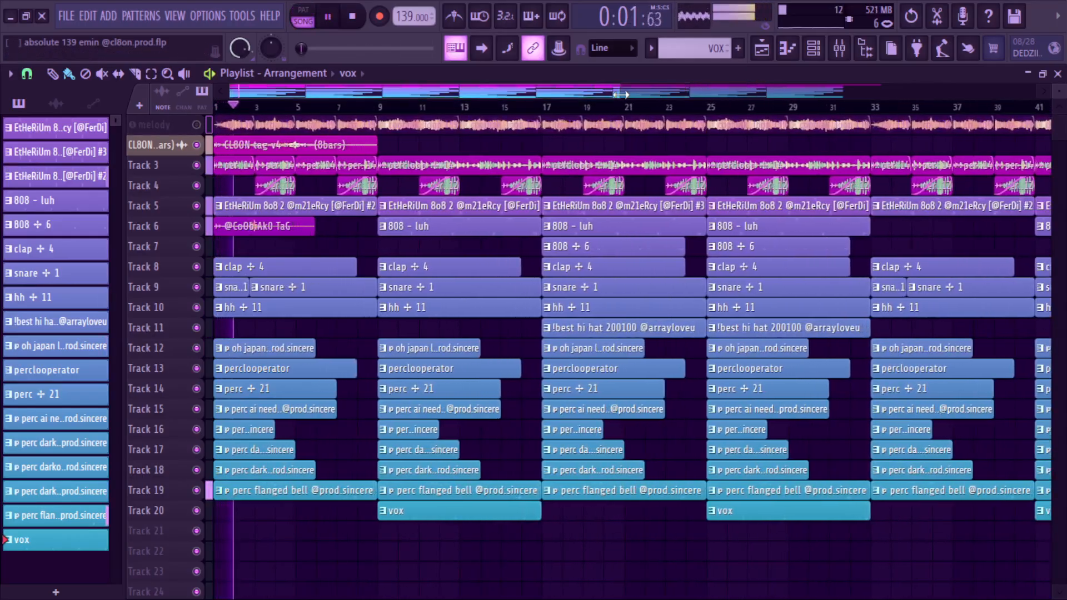
key(space)
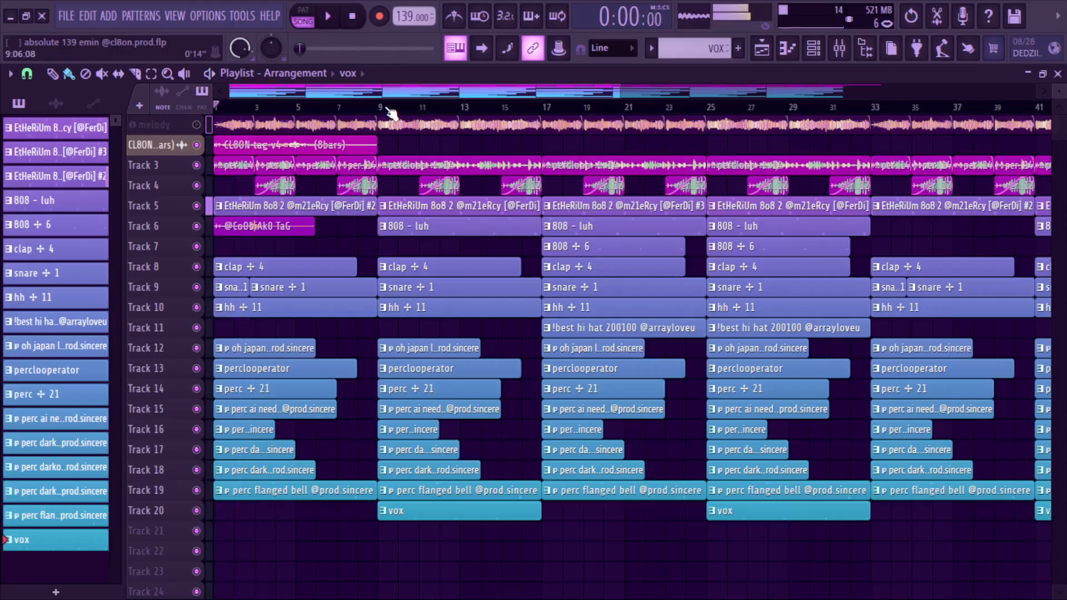
click(391, 113)
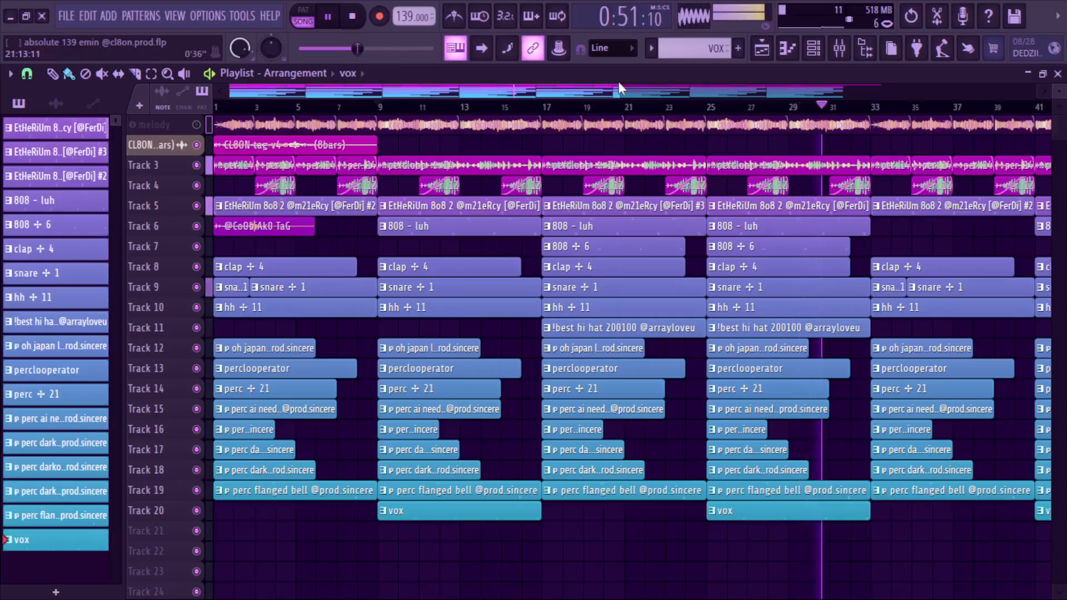
Restore the playlist to a smaller window showing the whole arrangement, close the mixer and stop playback.
drag(618, 87, 998, 65)
double_click(787, 75)
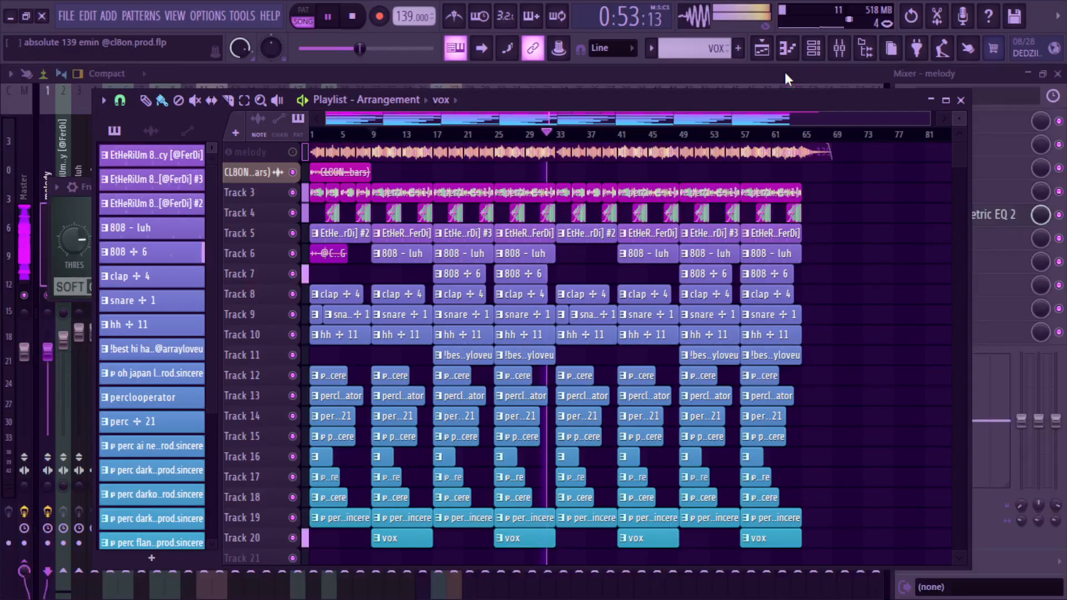
click(1057, 74)
key(space)
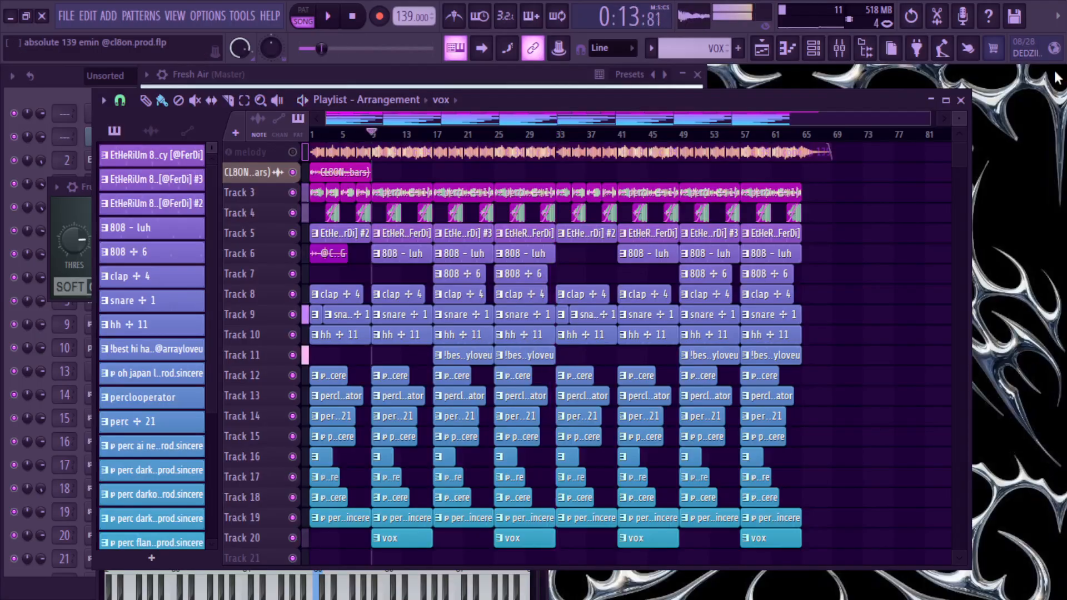
Close the Fresh Air, Channel rack and Fruity Soft Clipper windows around the playlist.
click(349, 66)
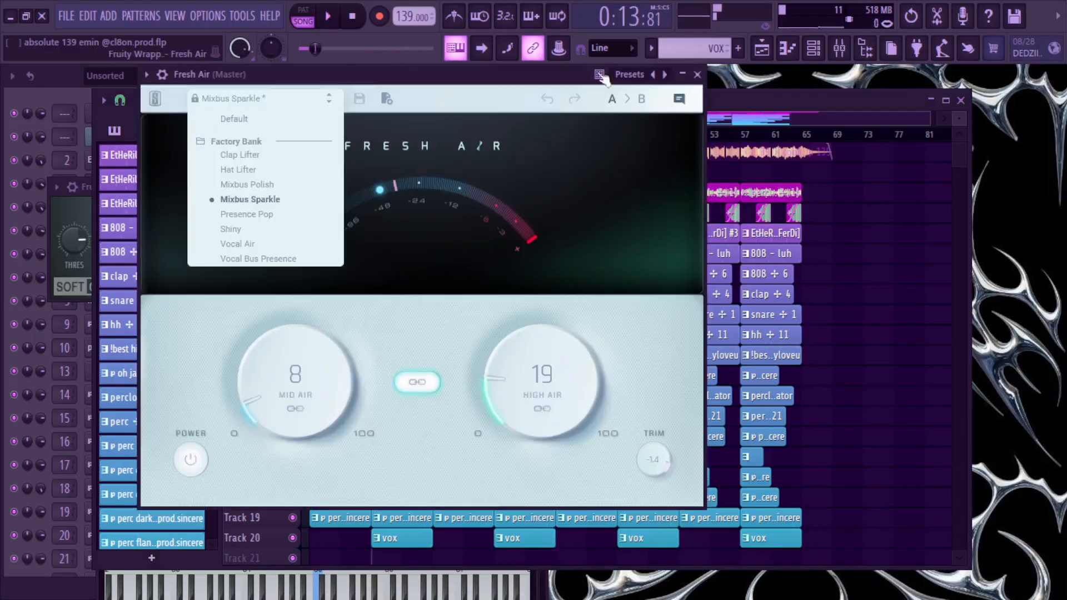
click(697, 74)
click(192, 80)
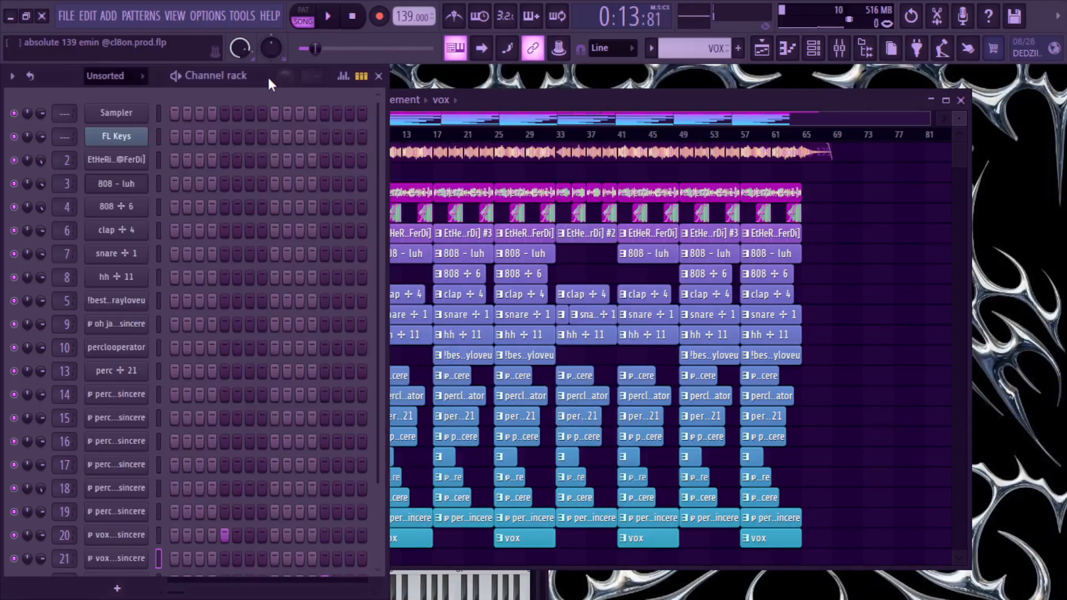
click(379, 75)
click(83, 186)
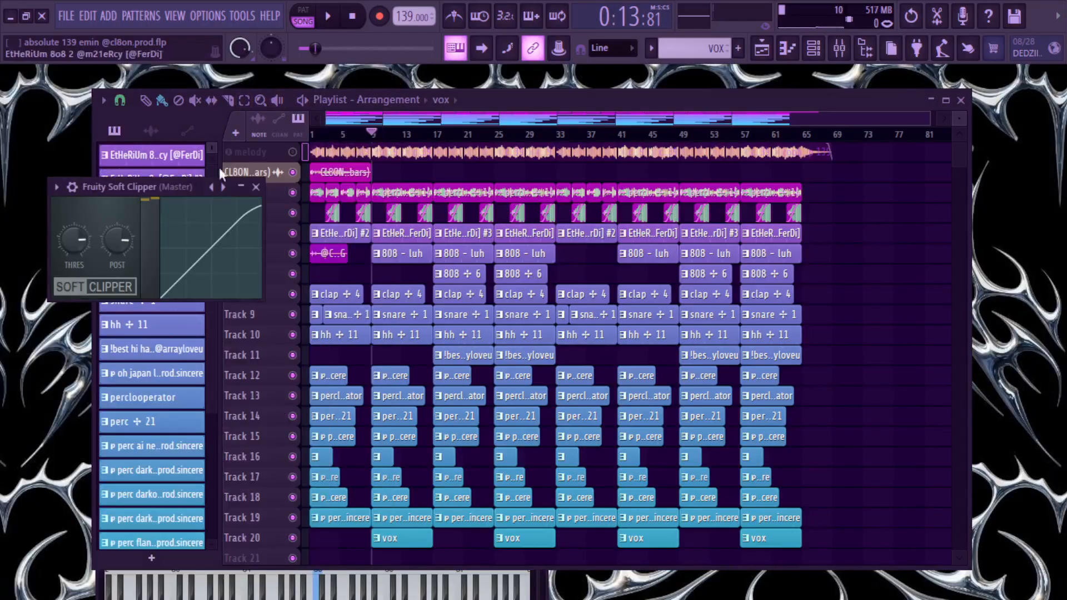
click(255, 187)
Close the piano roll and the sample window left behind the playlist.
click(439, 585)
click(531, 287)
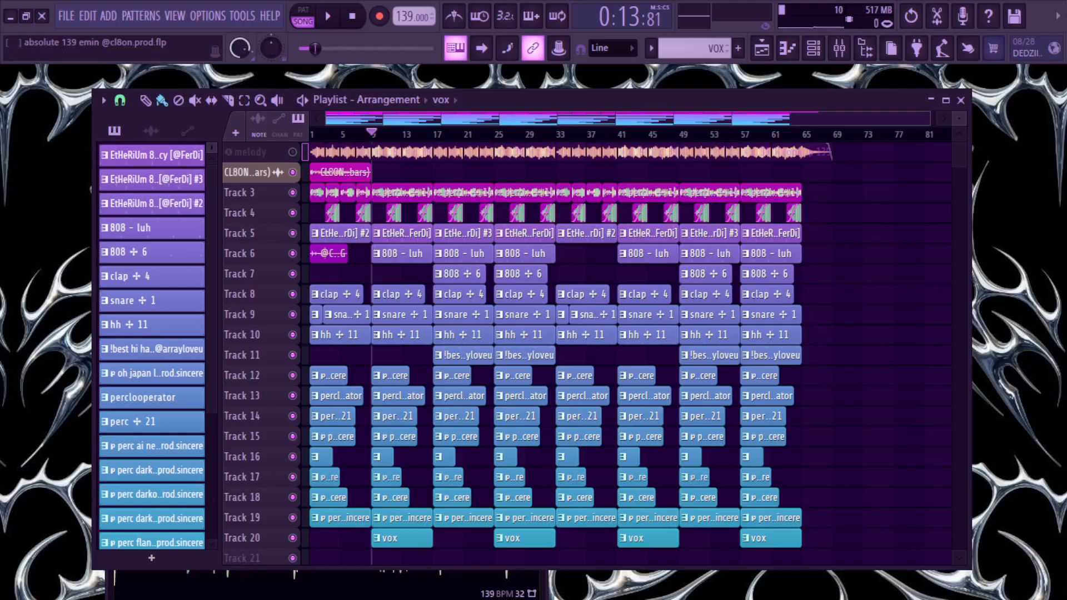
click(544, 592)
click(539, 256)
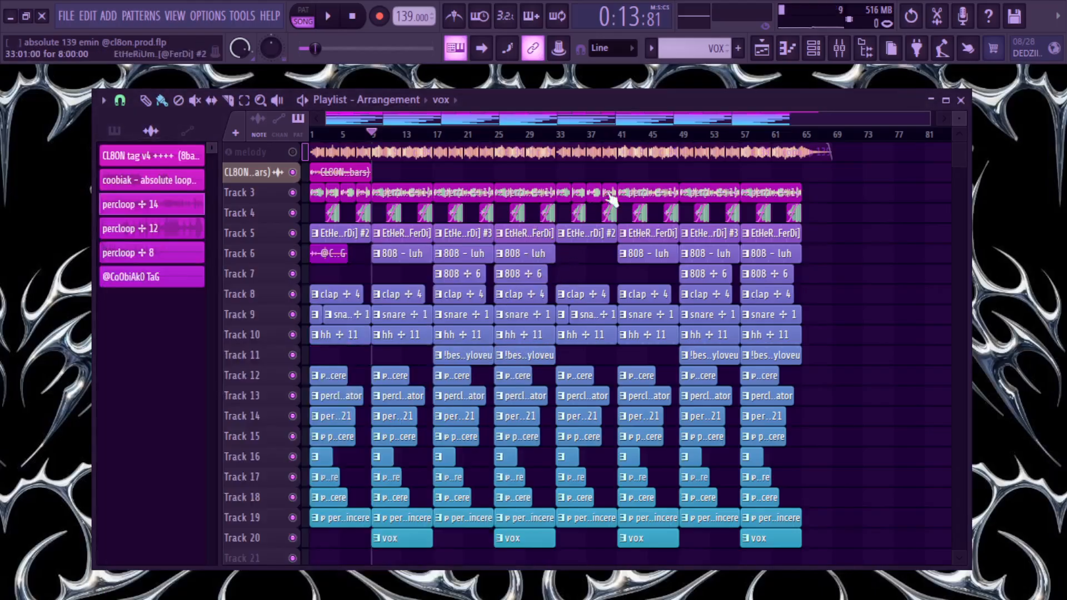
Fit the playlist view to the arrangement and inspect the two producer tag clips, viewing the CL8ON tag's channel settings.
drag(925, 123, 812, 169)
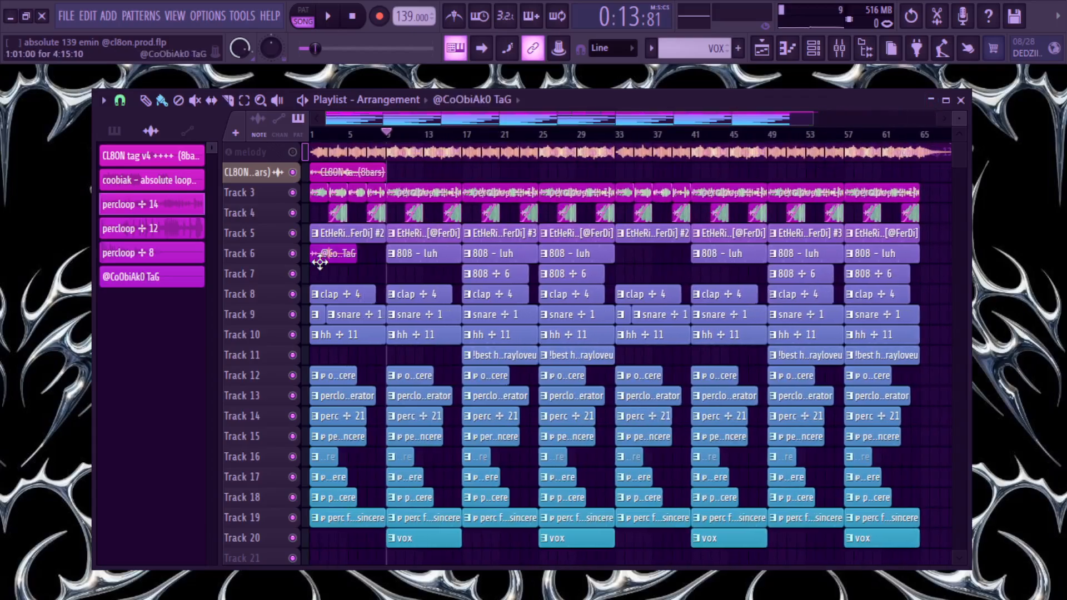
double_click(320, 263)
click(442, 146)
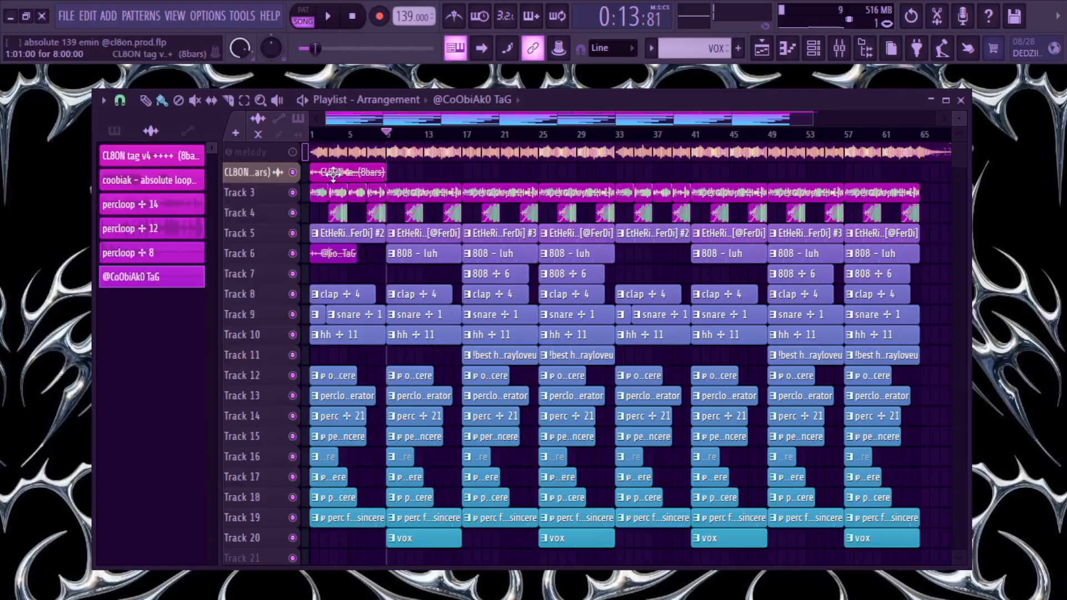
double_click(347, 172)
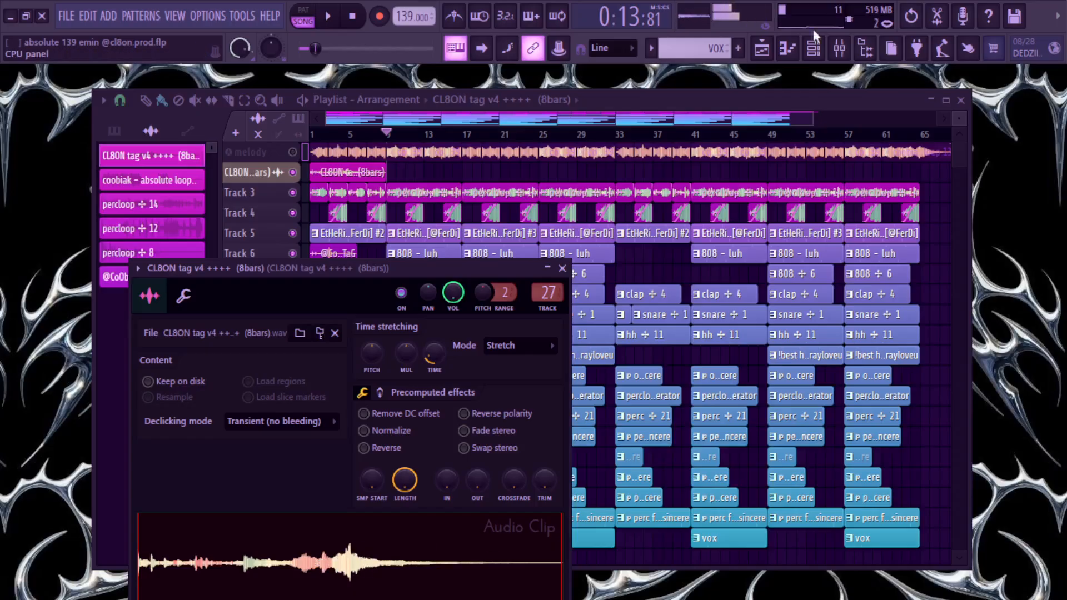
click(562, 269)
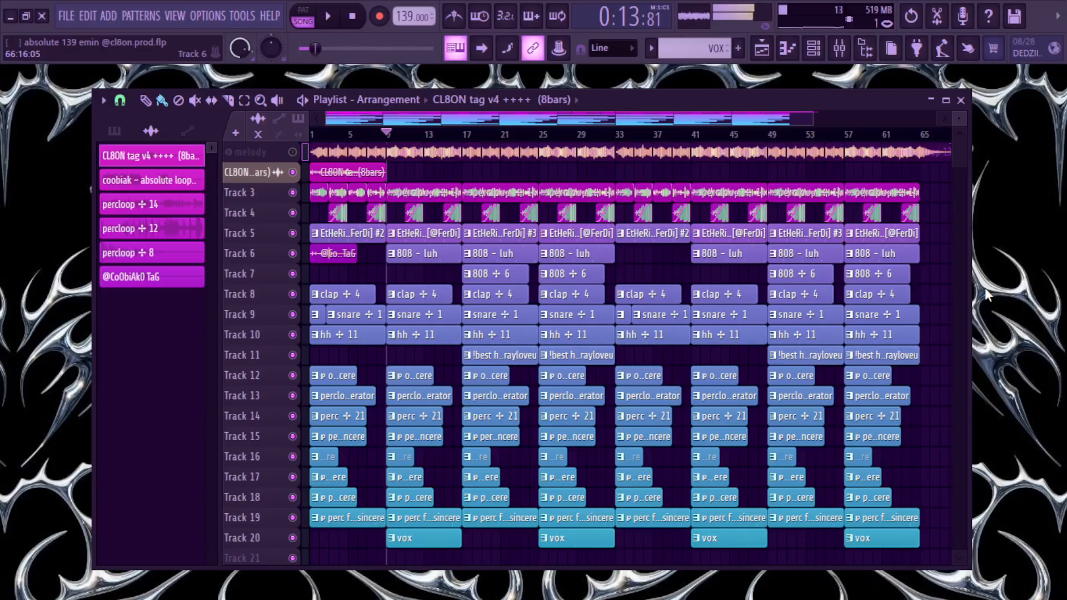
Preview bar 9 briefly without the melody, unmute the melody track and play the full arrangement from the start.
key(space)
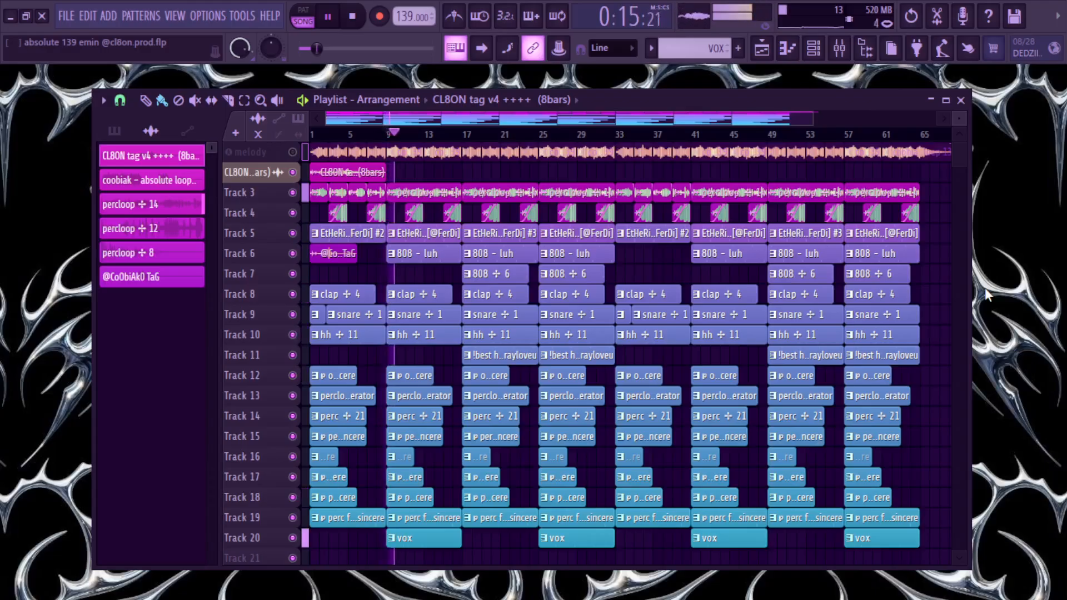
key(space)
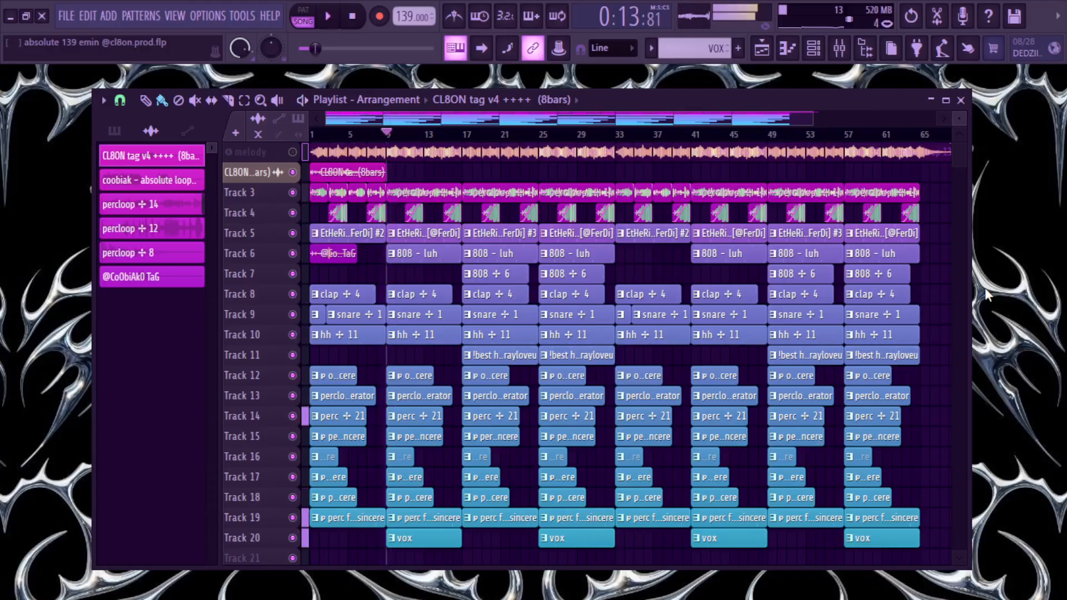
click(292, 152)
click(351, 17)
key(space)
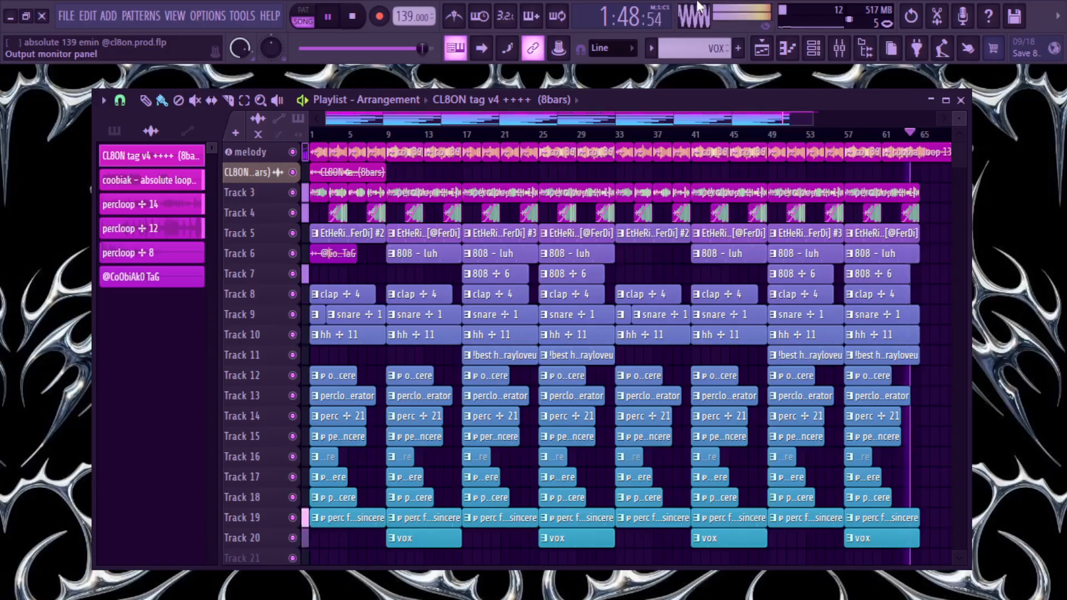
Switch to OBS Studio while the arrangement finishes playing.
key(super)
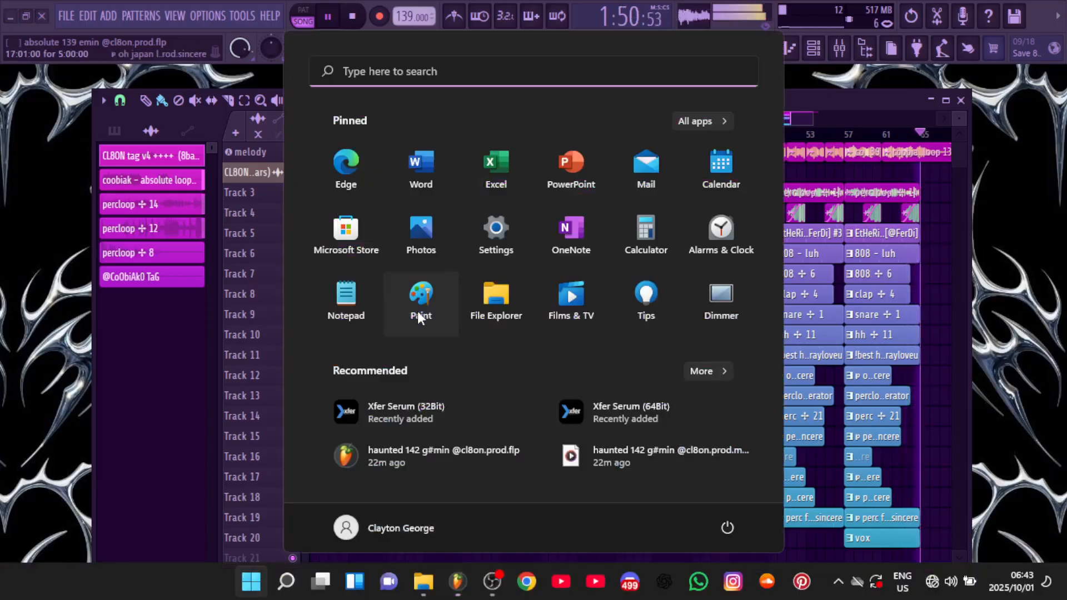
click(493, 581)
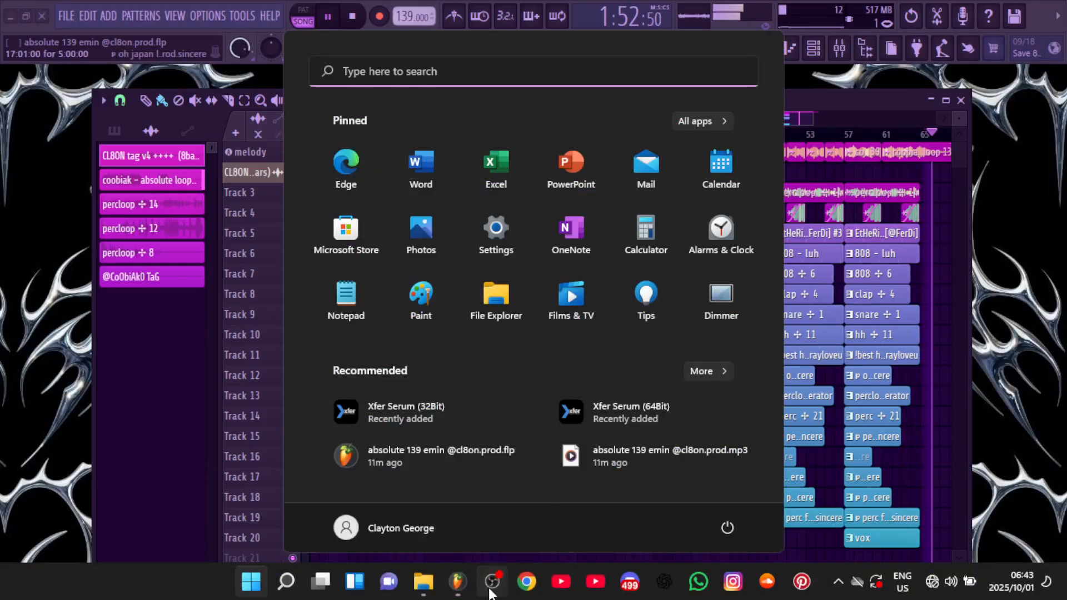